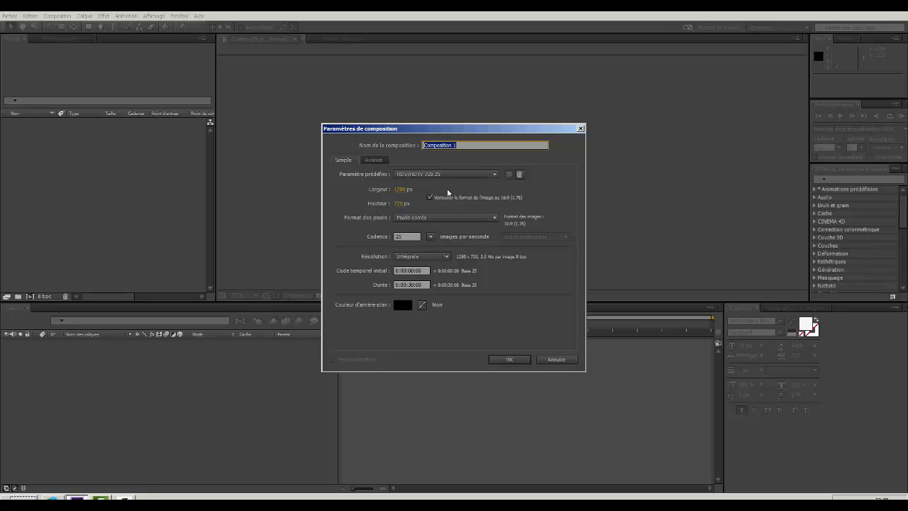
Create a composition with the HDV/HDTV 720 25 preset and a duration of 20 seconds.
{"action": "left_click", "coordinate": [410, 283]}
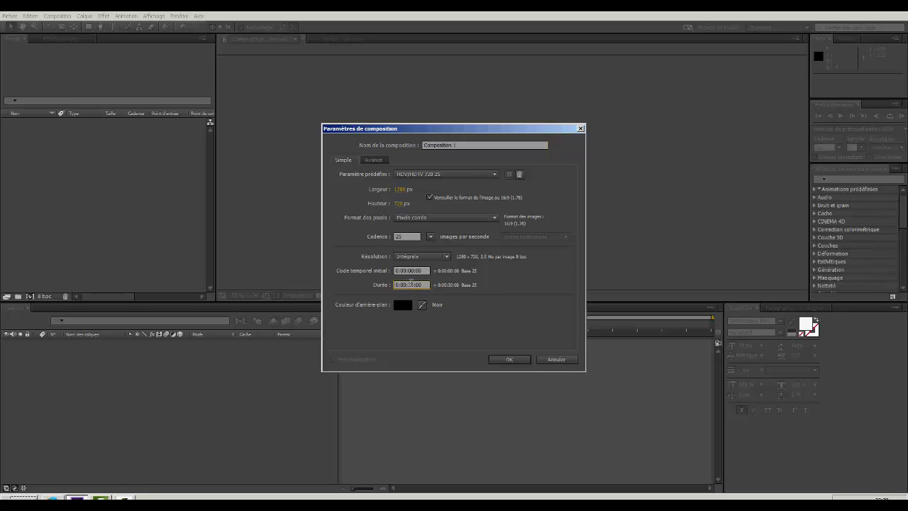
{"action": "type", "text": "2000"}
{"action": "left_click", "coordinate": [511, 359]}
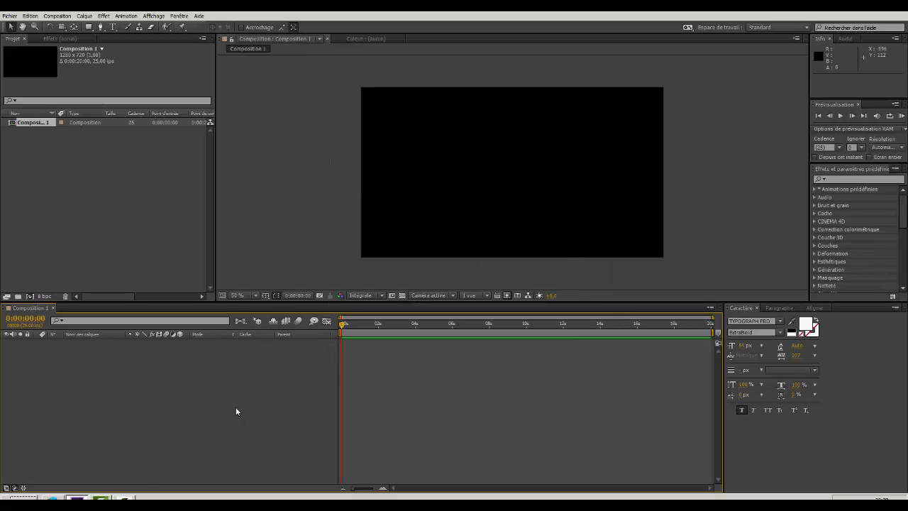
Create a shape layer and draw a rectangle on it that covers the whole composition frame.
{"action": "right_click", "coordinate": [209, 391]}
{"action": "mouse_move", "coordinate": [227, 397]}
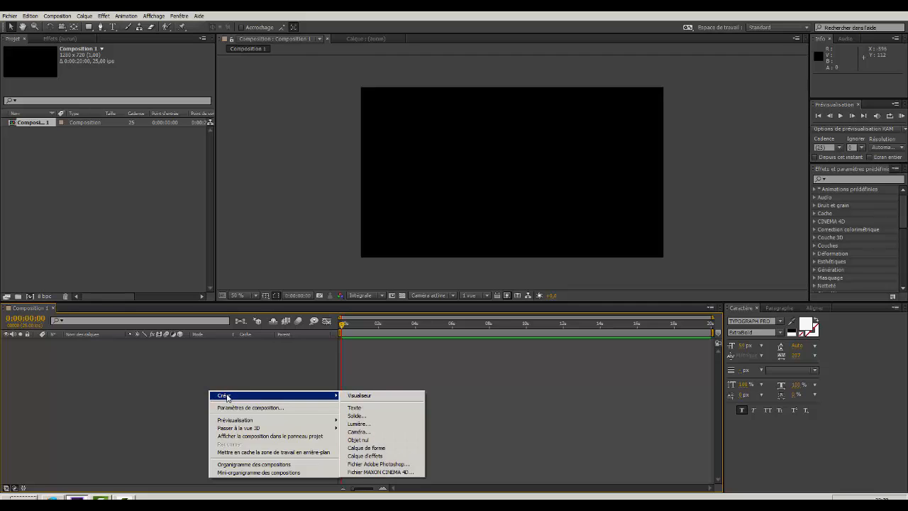
{"action": "left_click", "coordinate": [363, 448]}
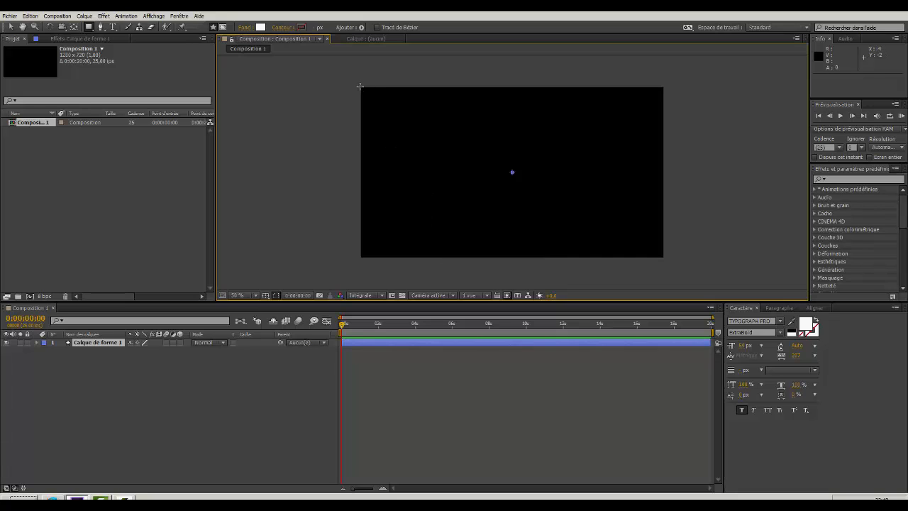
{"action": "left_click_drag", "start_coordinate": [360, 86], "coordinate": [663, 259]}
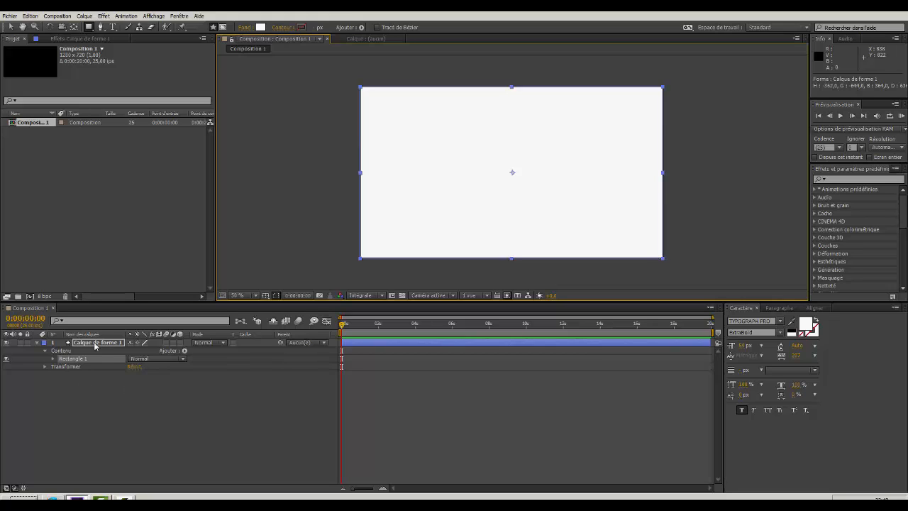
Change the full-frame rectangle's fill to a linear gradient running from green through yellow to red.
{"action": "left_click", "coordinate": [244, 29]}
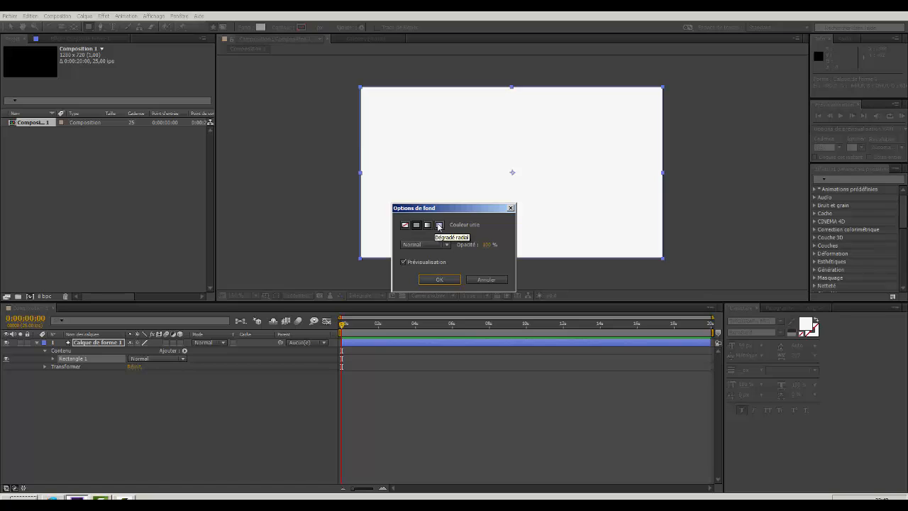
{"action": "left_click", "coordinate": [428, 225]}
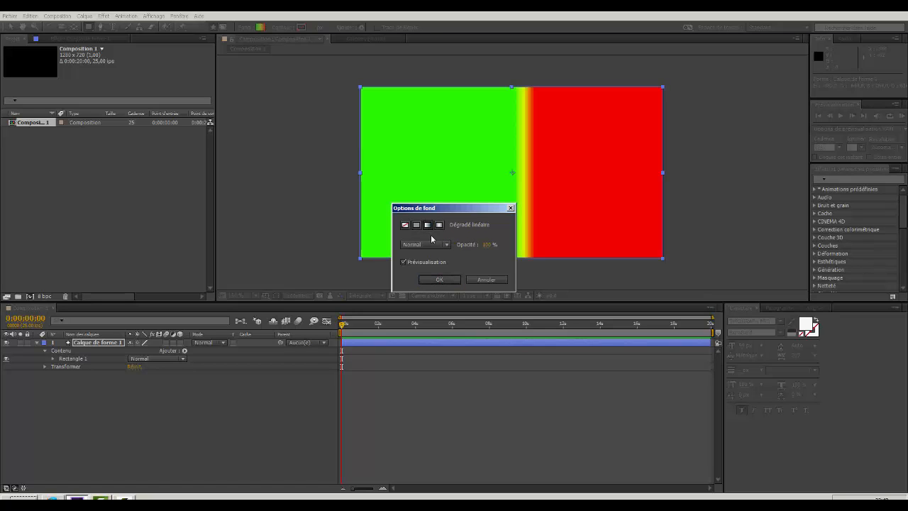
{"action": "left_click", "coordinate": [440, 280]}
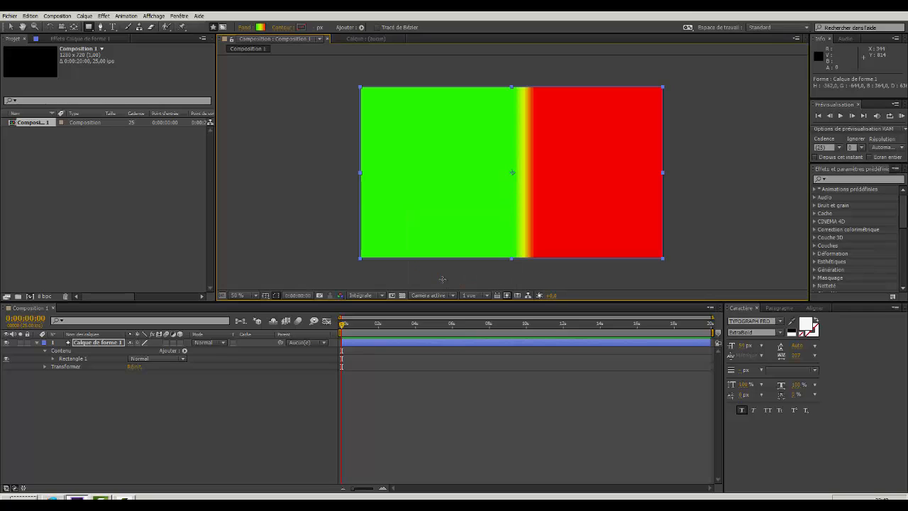
{"action": "left_click", "coordinate": [261, 29]}
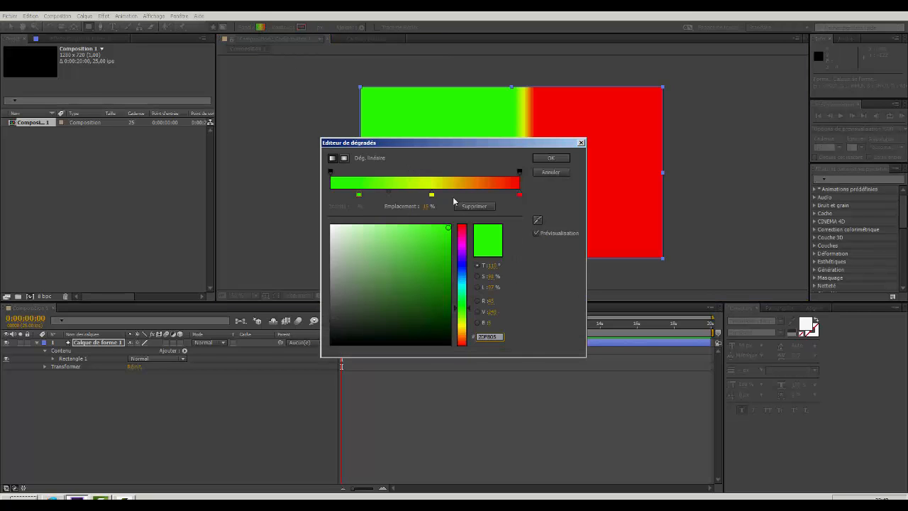
{"action": "left_click", "coordinate": [358, 195]}
{"action": "left_click", "coordinate": [552, 158]}
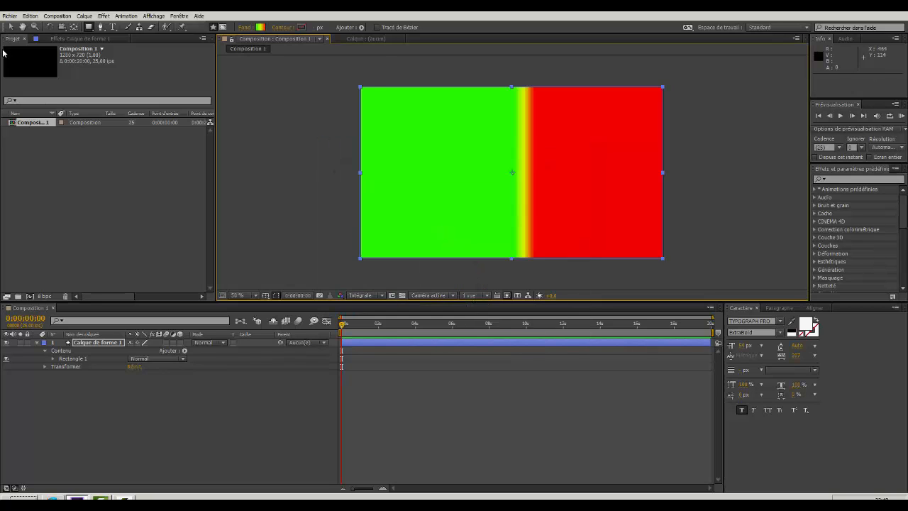
Reorient the gradient vertically, with its green start at the frame's top edge and its red end slightly below the centre.
{"action": "left_click", "coordinate": [10, 27]}
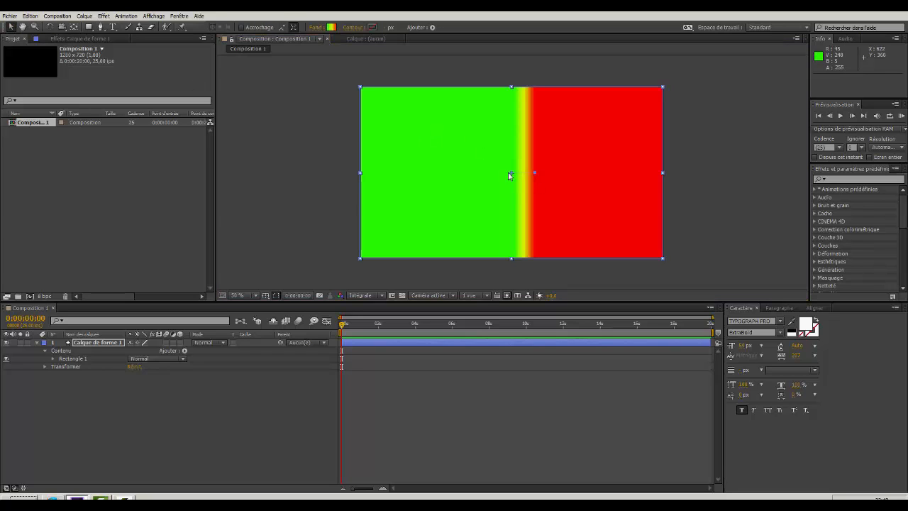
{"action": "left_click_drag", "start_coordinate": [510, 173], "coordinate": [534, 82]}
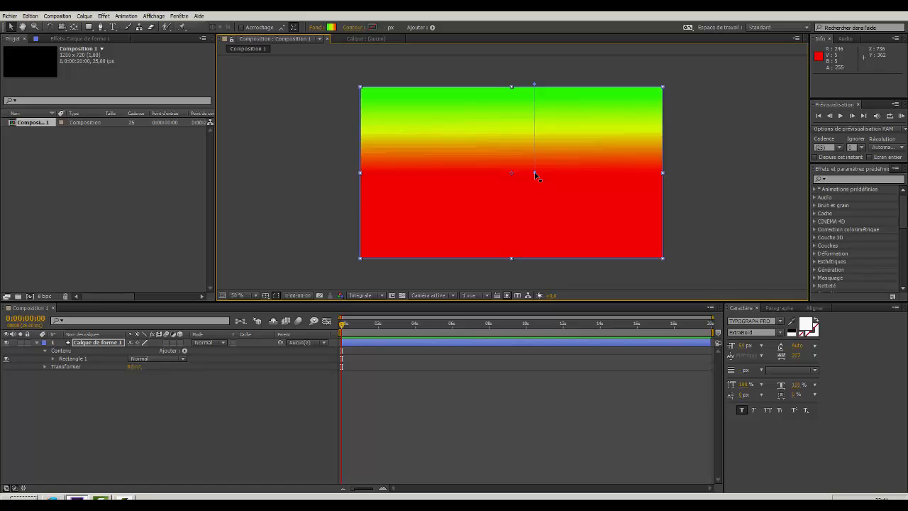
{"action": "left_click_drag", "start_coordinate": [536, 176], "coordinate": [534, 203]}
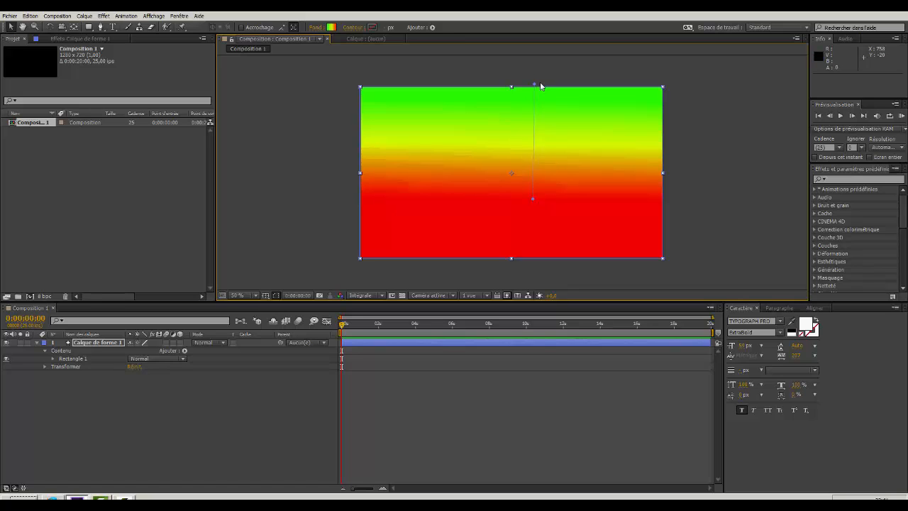
{"action": "left_click_drag", "start_coordinate": [534, 84], "coordinate": [533, 83]}
Collapse the gradient layer's properties and create a second shape layer above it.
{"action": "left_click", "coordinate": [37, 344]}
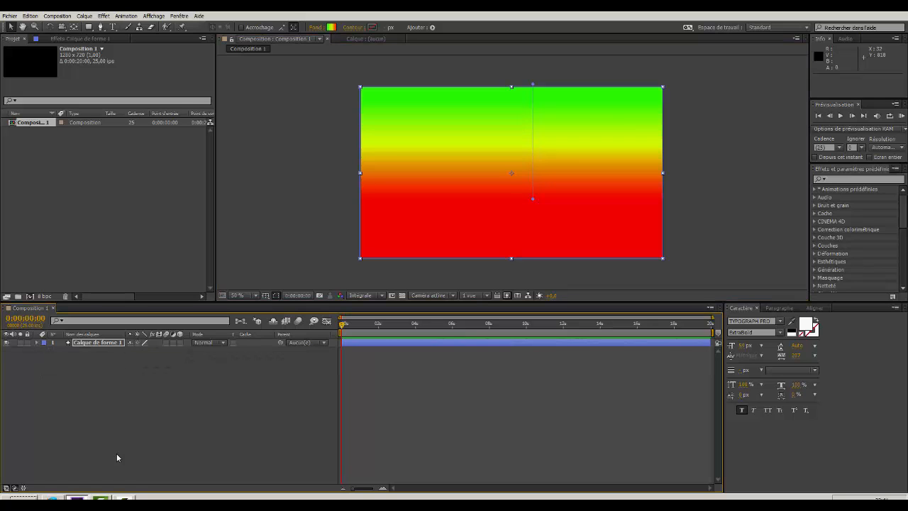
{"action": "right_click", "coordinate": [136, 405]}
{"action": "mouse_move", "coordinate": [247, 414]}
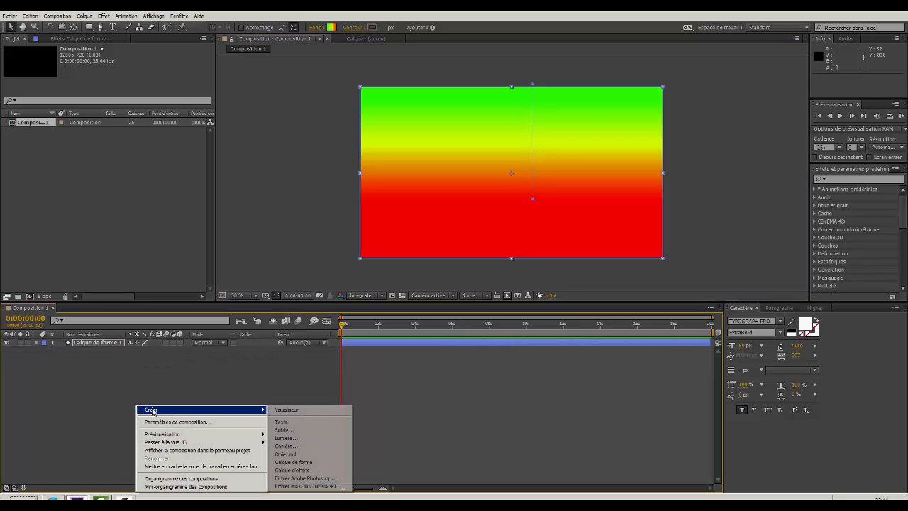
{"action": "left_click", "coordinate": [294, 462]}
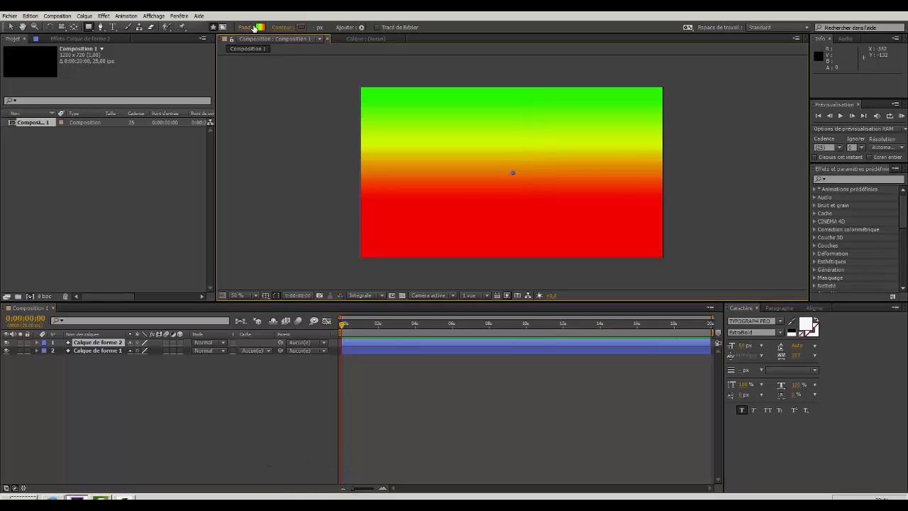
Set the fill for the second shape layer to a solid colour instead of the linear gradient.
{"action": "left_click", "coordinate": [261, 27]}
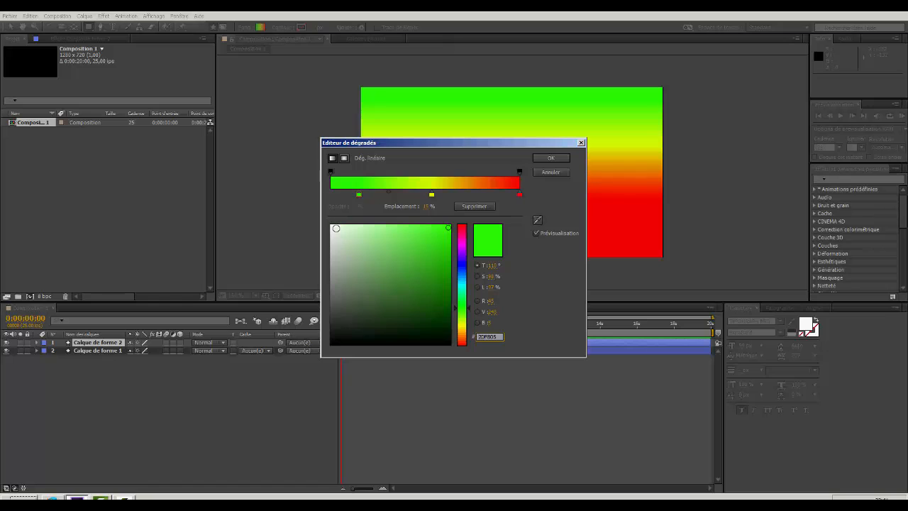
{"action": "left_click", "coordinate": [561, 158]}
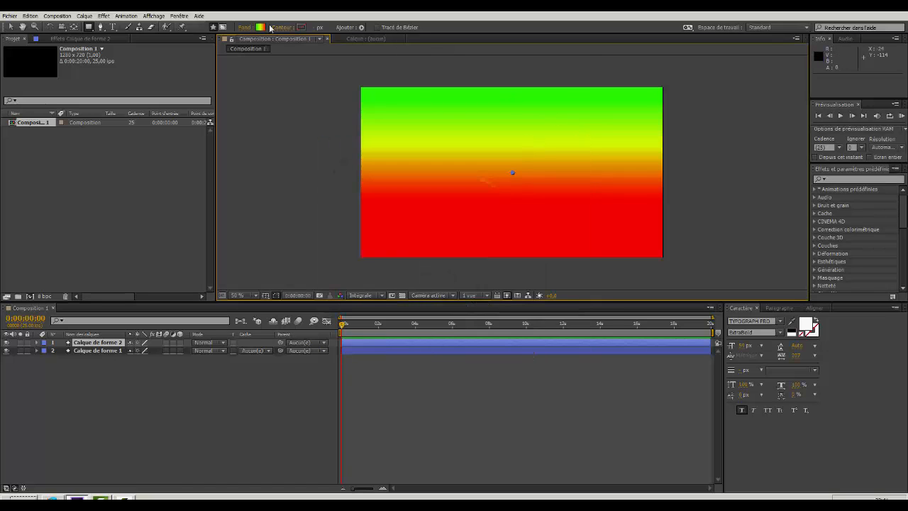
{"action": "left_click", "coordinate": [240, 27]}
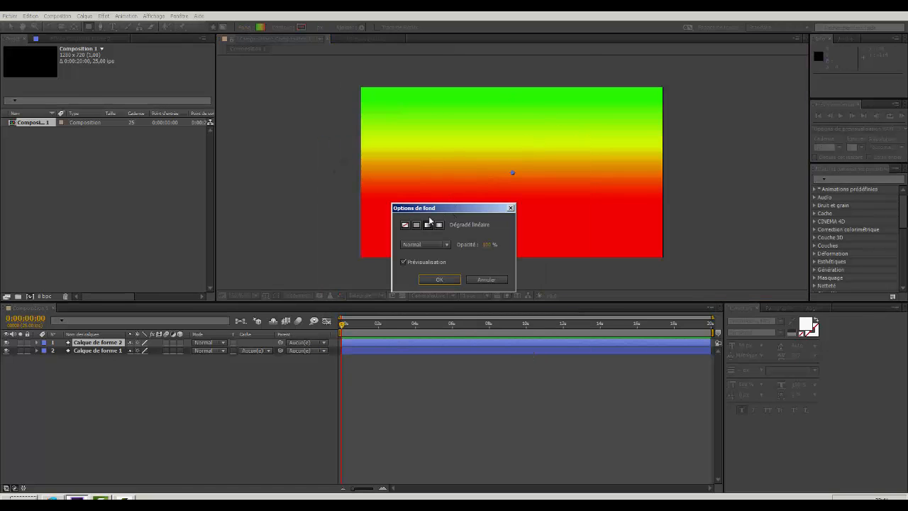
{"action": "left_click", "coordinate": [416, 225]}
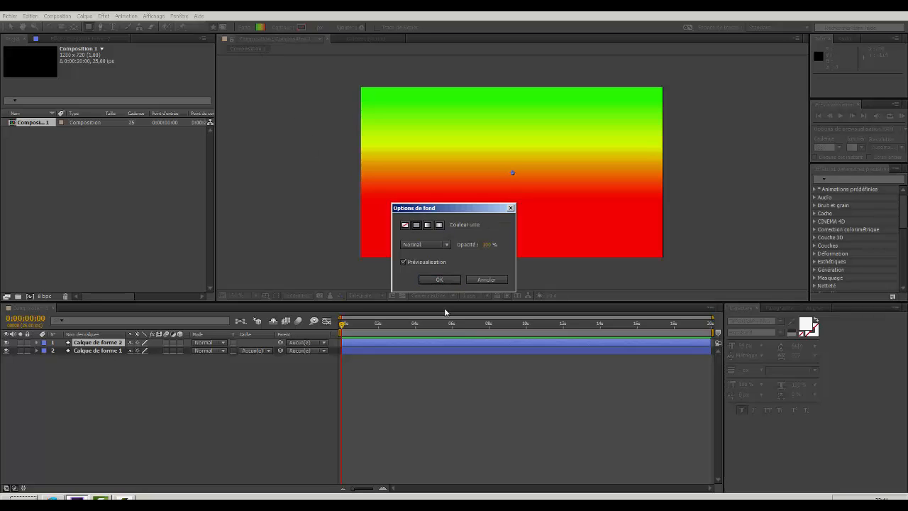
{"action": "left_click", "coordinate": [439, 280]}
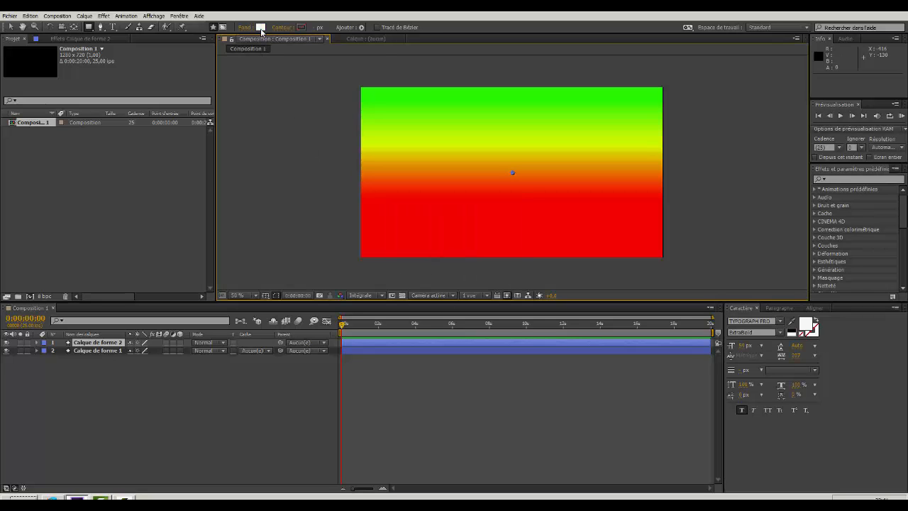
Draw a small, flat white rectangle in the bottom-left corner of the frame with the Rectangle tool.
{"action": "left_click", "coordinate": [91, 30]}
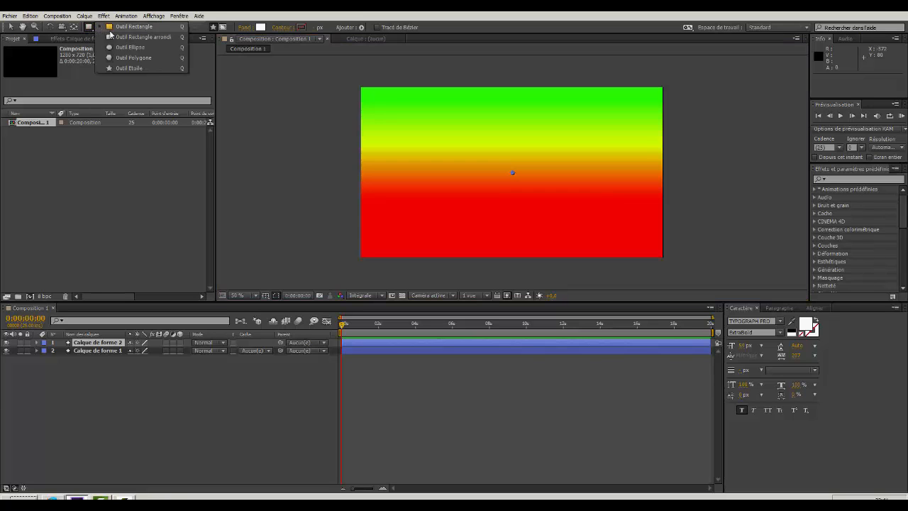
{"action": "left_click", "coordinate": [129, 28]}
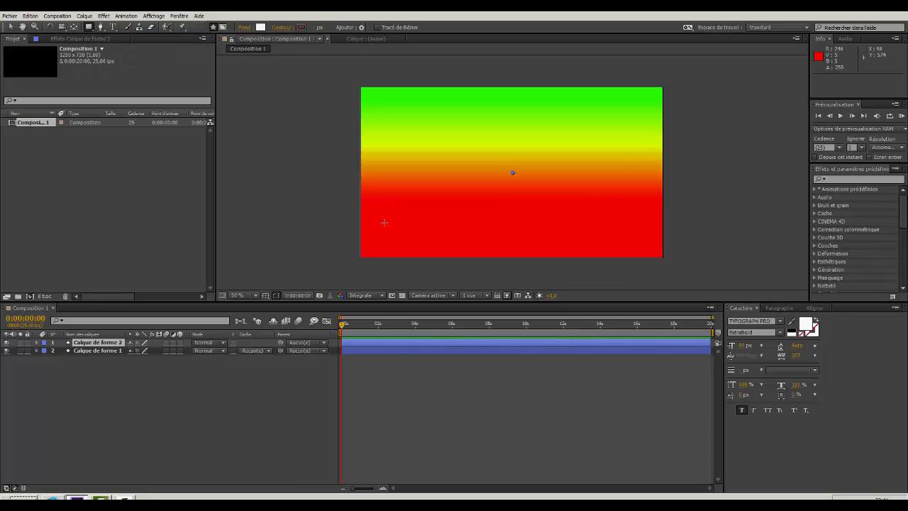
{"action": "left_click_drag", "start_coordinate": [366, 243], "coordinate": [414, 252]}
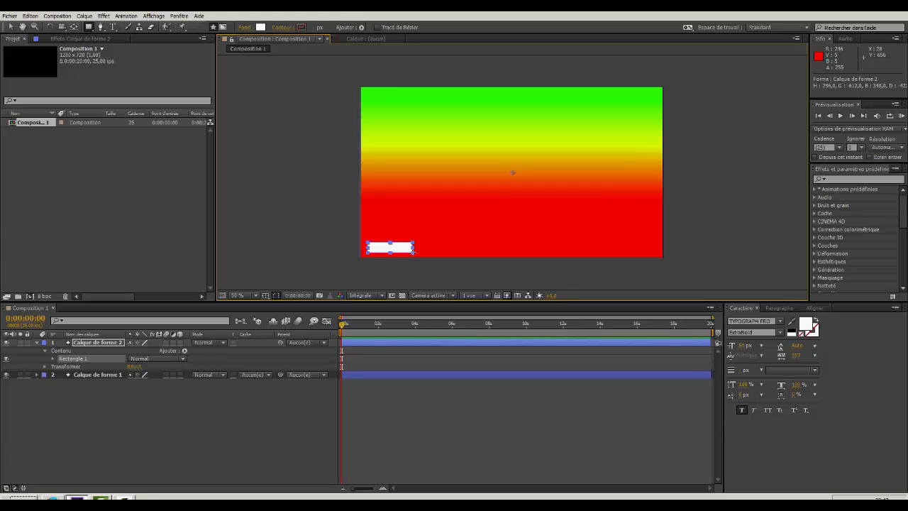
{"action": "left_click_drag", "start_coordinate": [413, 252], "coordinate": [415, 253]}
Rename the gradient shape layer as degradé.
{"action": "left_click", "coordinate": [100, 375]}
{"action": "key", "text": "Return"}
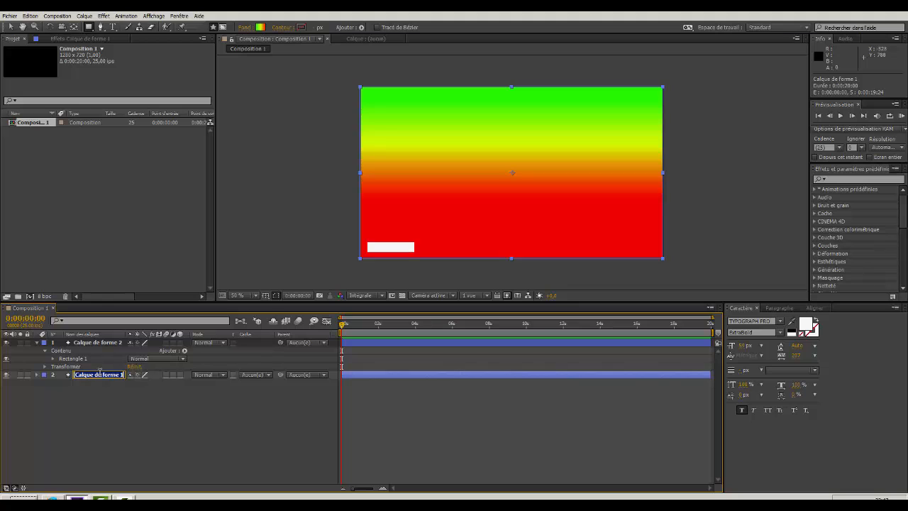
{"action": "key", "text": "BackSpace"}
{"action": "key", "text": "Return"}
{"action": "left_click", "coordinate": [116, 391]}
Rename the layer with the small white rectangle as vuemetre and collapse its properties.
{"action": "left_click", "coordinate": [114, 344]}
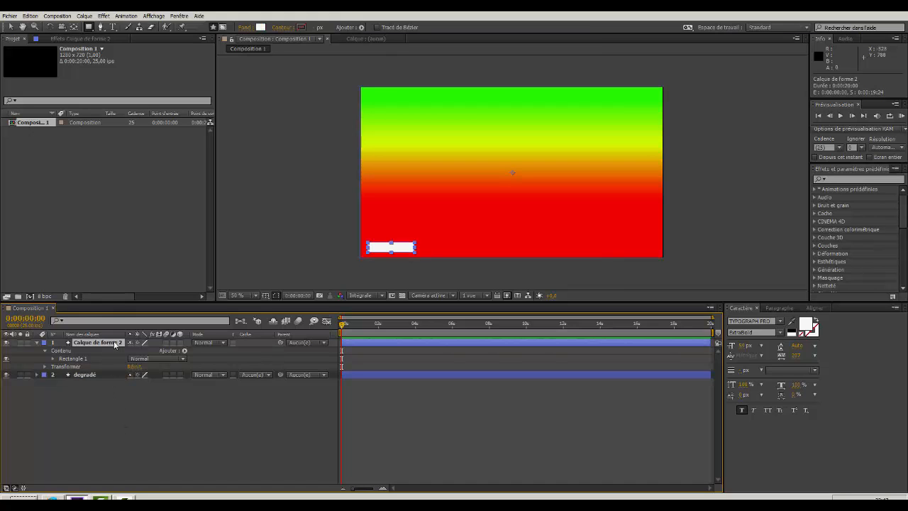
{"action": "key", "text": "Return"}
{"action": "type", "text": "vuemetre"}
{"action": "left_click", "coordinate": [116, 460]}
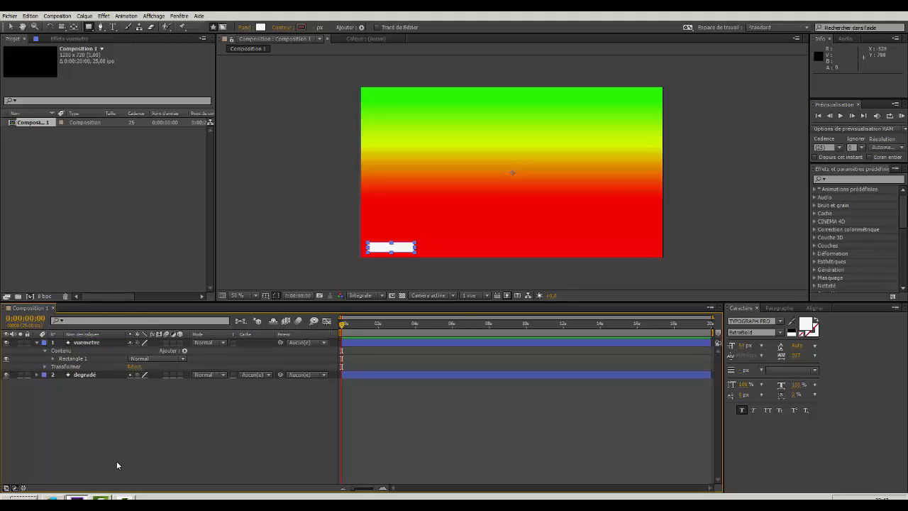
{"action": "left_click", "coordinate": [37, 343]}
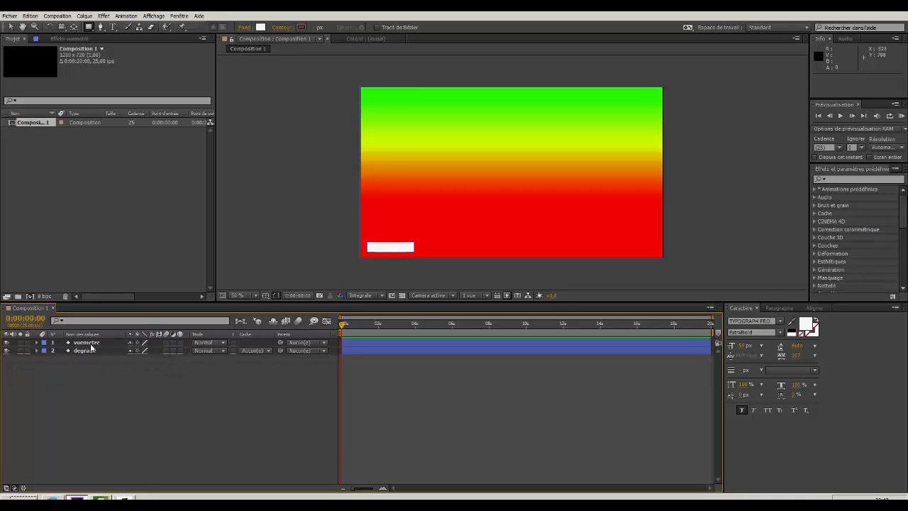
Add a repeater (Répétition) to the vuemetre layer's contents and expand its transform settings.
{"action": "left_click", "coordinate": [91, 344]}
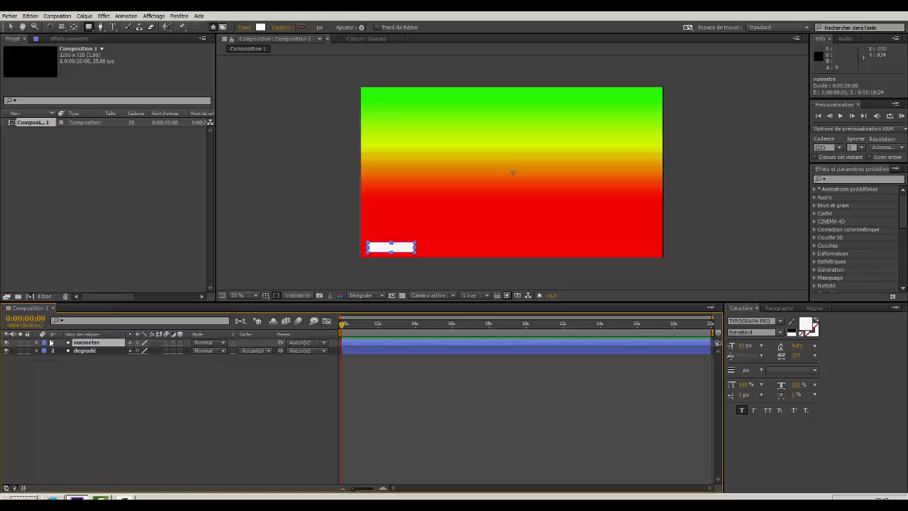
{"action": "left_click", "coordinate": [38, 343]}
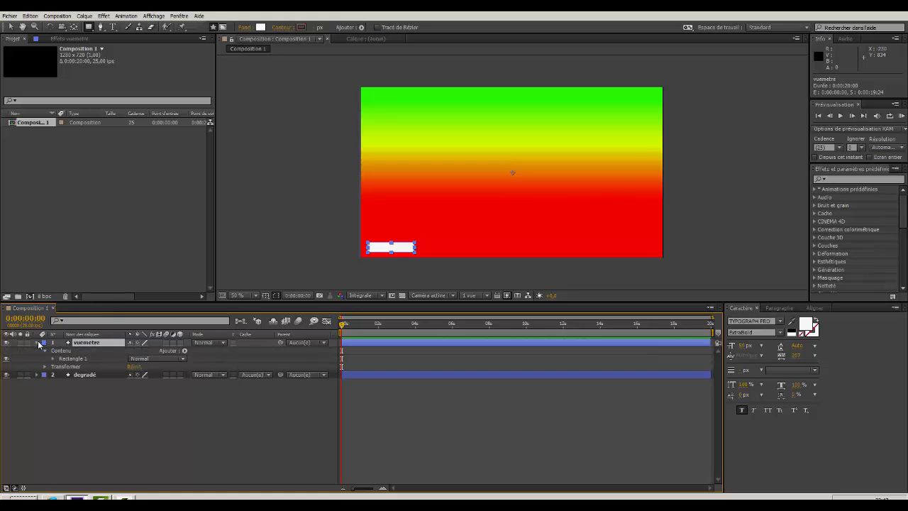
{"action": "left_click", "coordinate": [185, 351]}
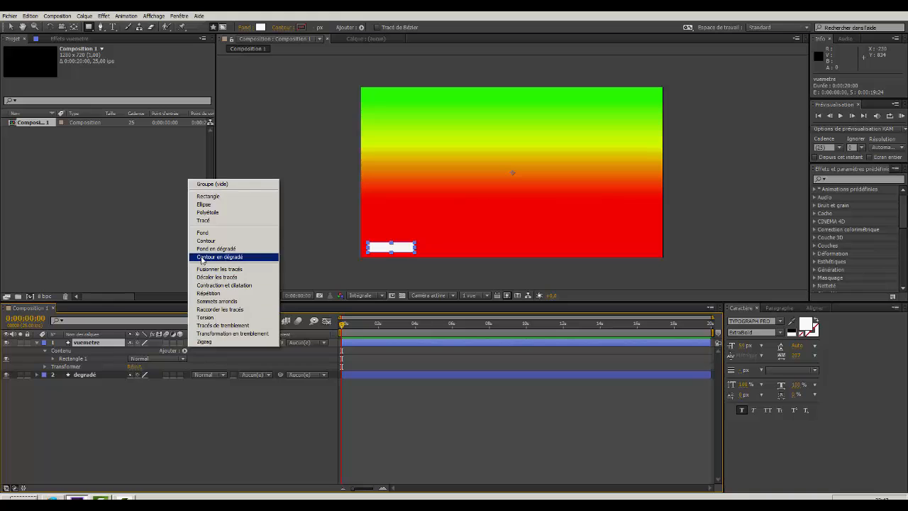
{"action": "left_click", "coordinate": [207, 294]}
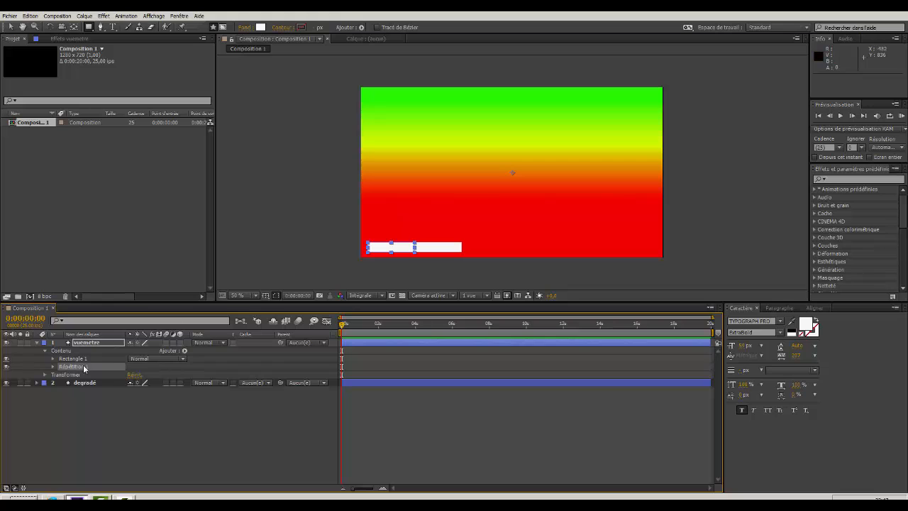
{"action": "left_click", "coordinate": [52, 367]}
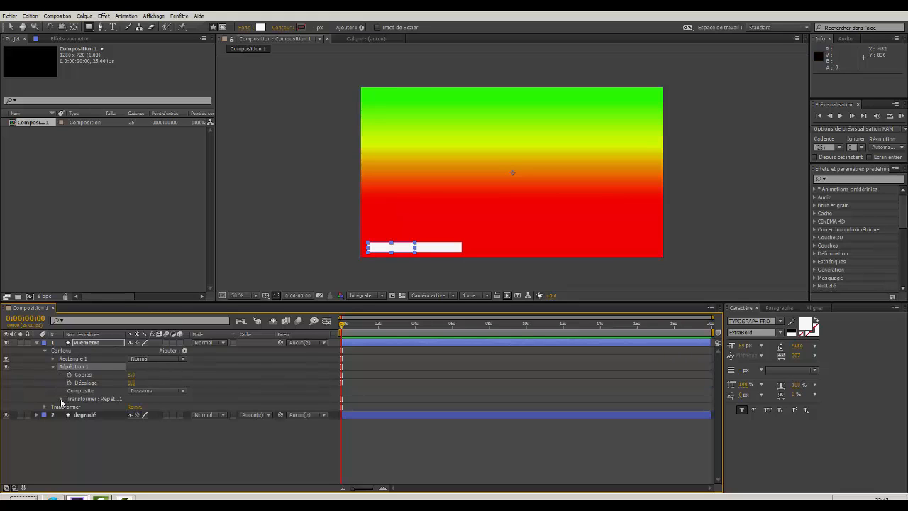
{"action": "left_click", "coordinate": [60, 400]}
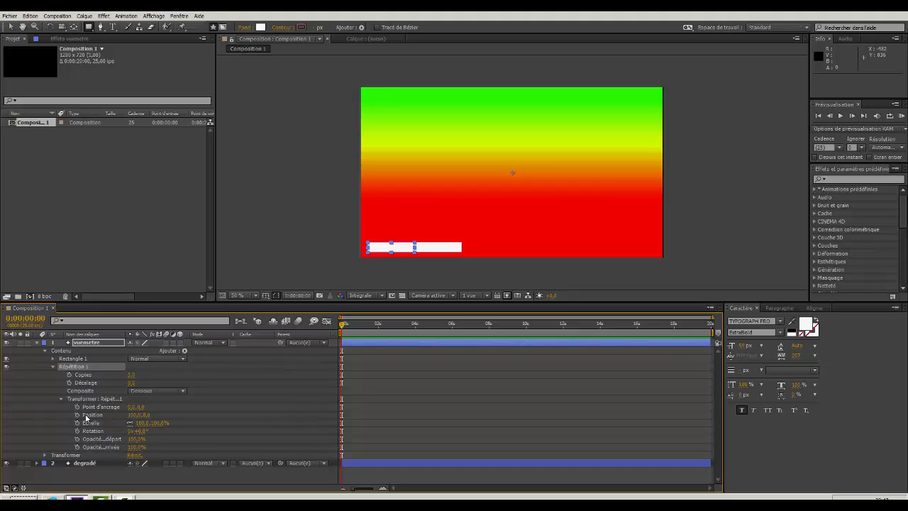
Set the repeater's Position to 0 horizontally and about -52 vertically so the bars stack upwards with narrow gaps.
{"action": "left_click", "coordinate": [135, 415]}
{"action": "type", "text": "0"}
{"action": "key", "text": "Return"}
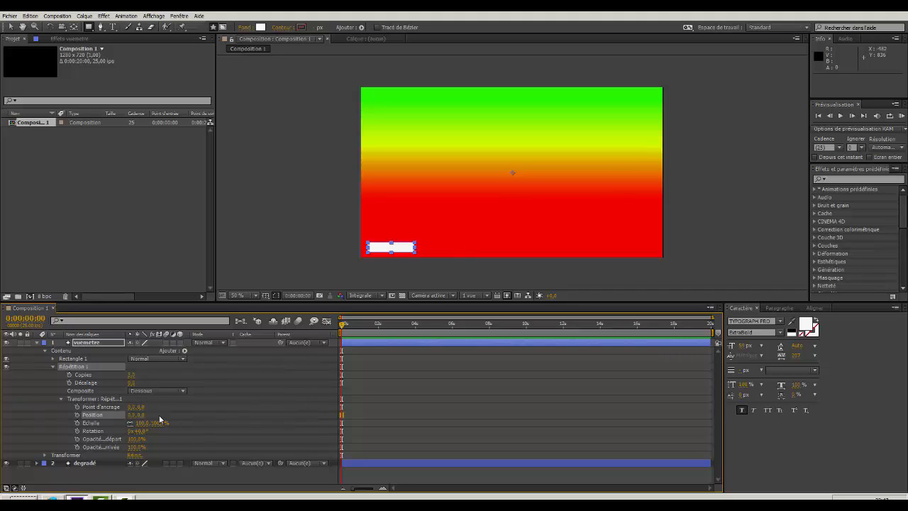
{"action": "left_click_drag", "start_coordinate": [140, 419], "coordinate": [111, 419]}
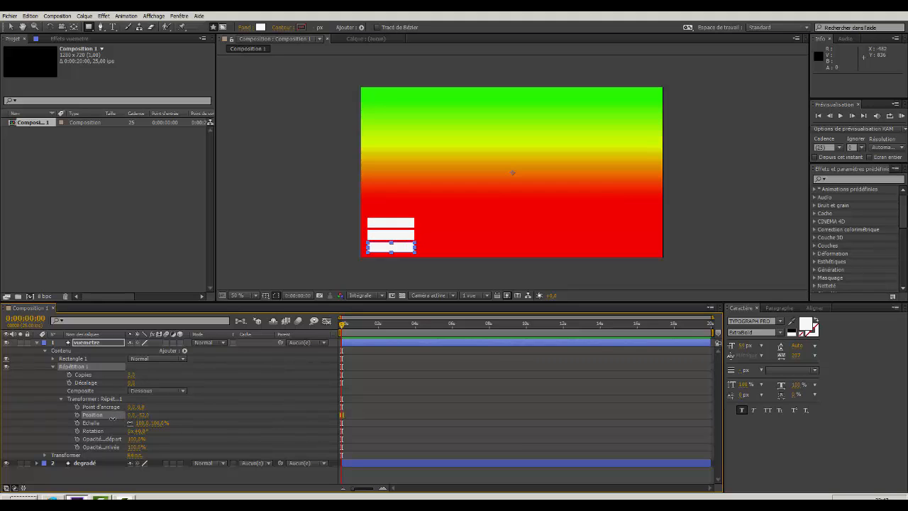
Set the repeater's copies to 13 so the bars fill the frame height, and collapse the vuemetre layer's contents.
{"action": "left_click", "coordinate": [130, 375]}
{"action": "type", "text": "7"}
{"action": "key", "text": "Return"}
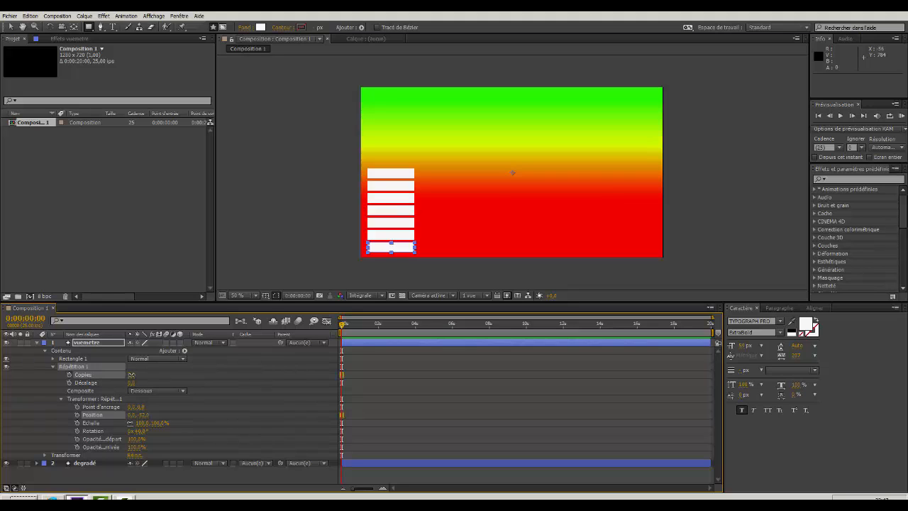
{"action": "left_click_drag", "start_coordinate": [132, 375], "coordinate": [133, 374]}
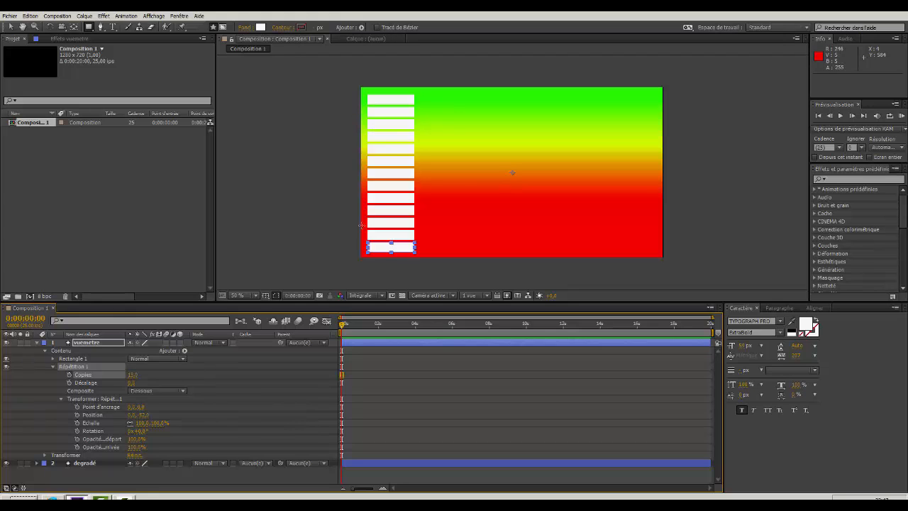
{"action": "left_click", "coordinate": [53, 366]}
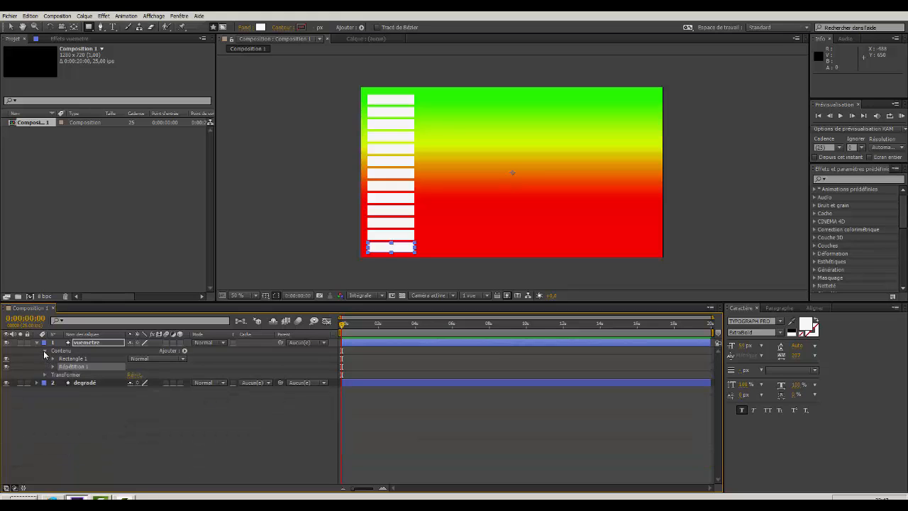
{"action": "left_click", "coordinate": [45, 352]}
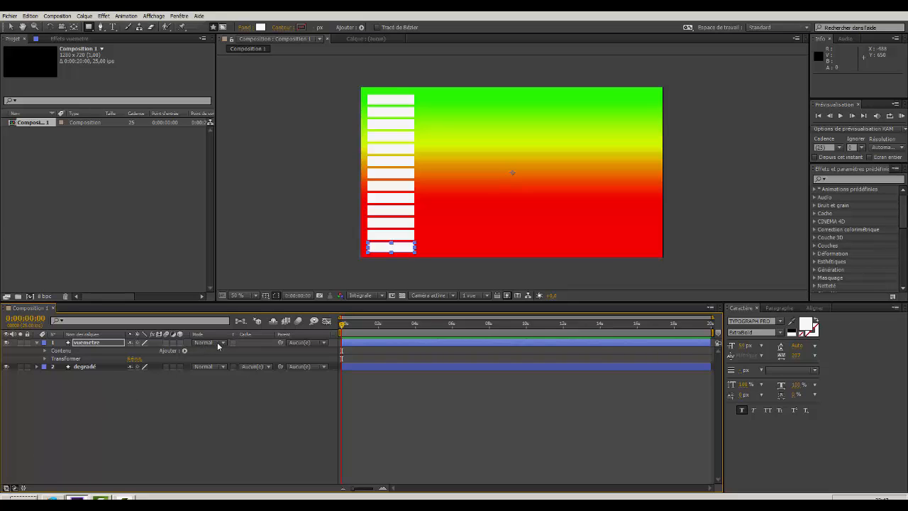
{"action": "left_click", "coordinate": [223, 344]}
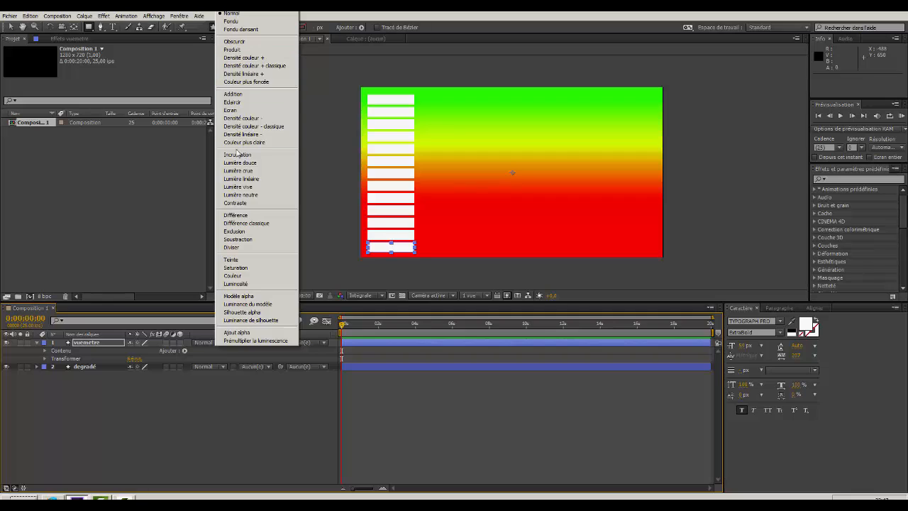
{"action": "left_click", "coordinate": [20, 480]}
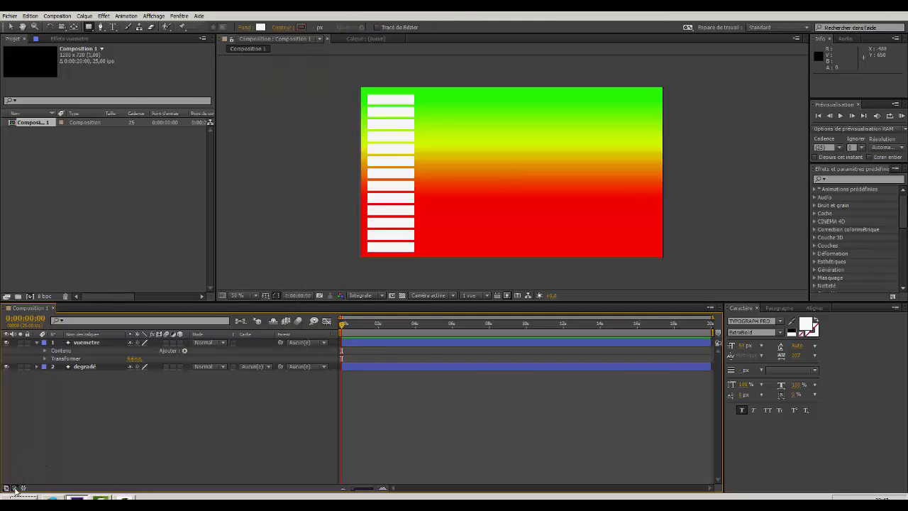
{"action": "left_click", "coordinate": [14, 489]}
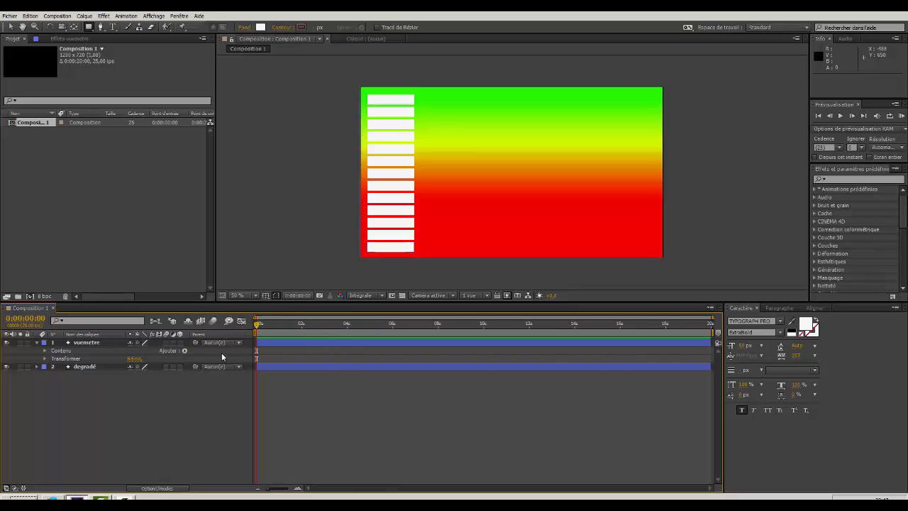
{"action": "left_click", "coordinate": [14, 488]}
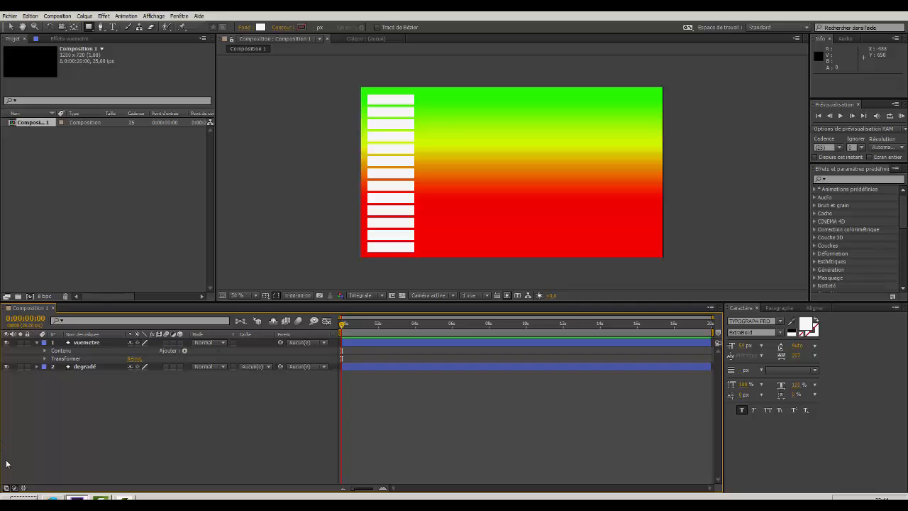
{"action": "left_click", "coordinate": [23, 488]}
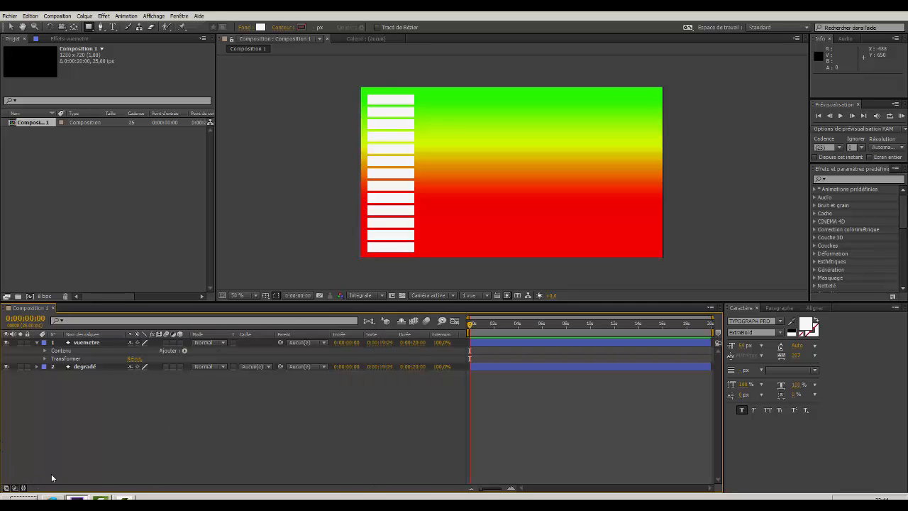
{"action": "left_click", "coordinate": [23, 488]}
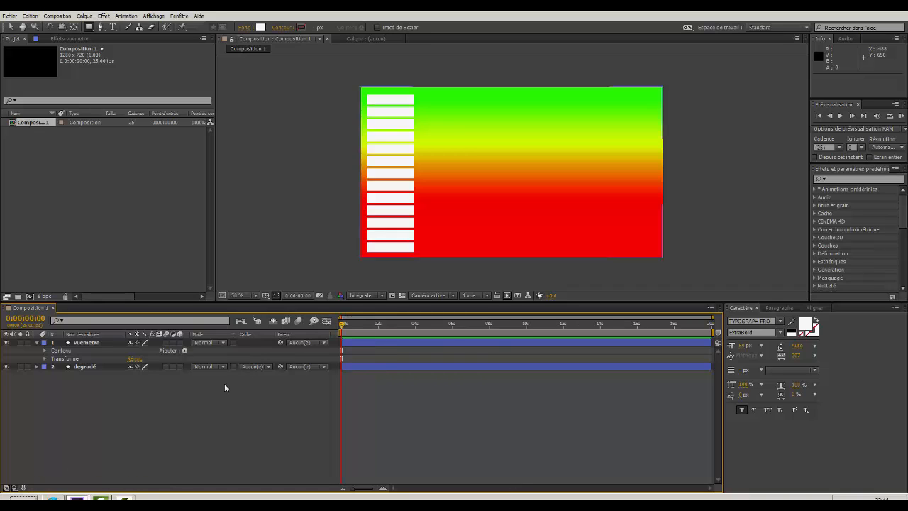
{"action": "left_click", "coordinate": [7, 488]}
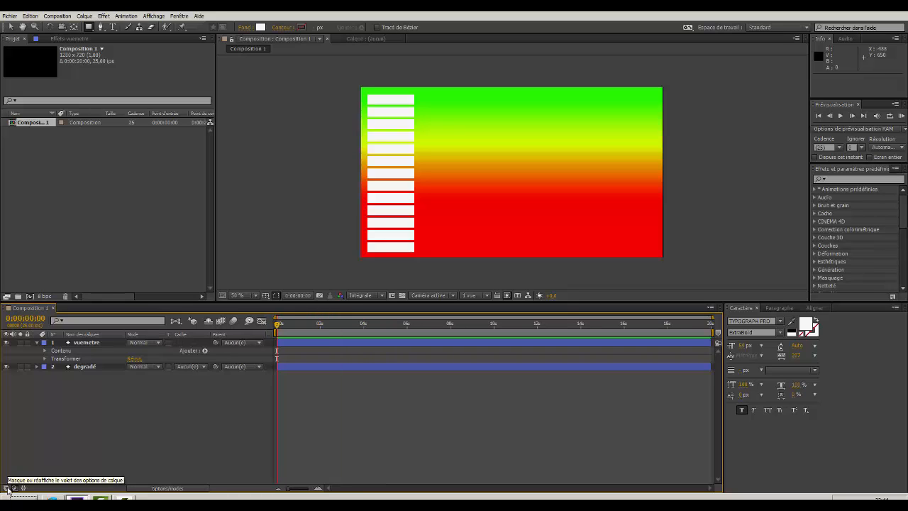
{"action": "left_click", "coordinate": [7, 488]}
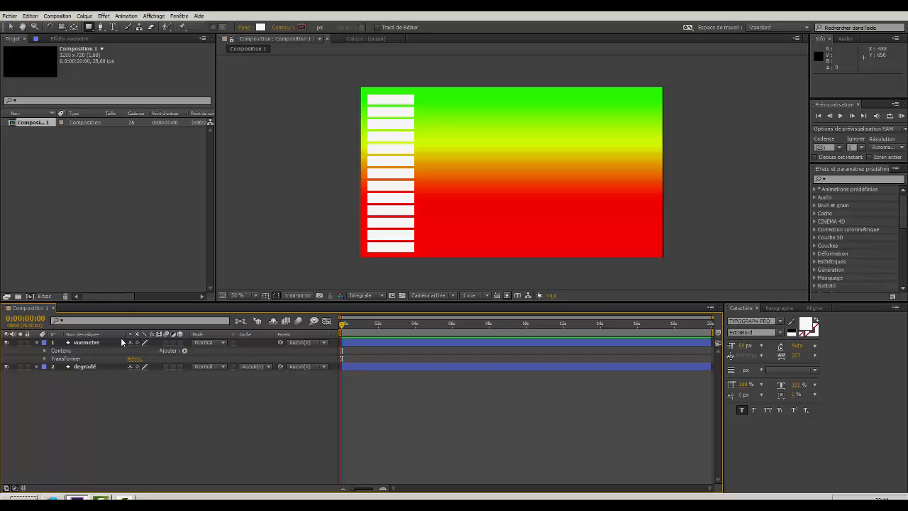
Set the vuemetre layer's blending mode to Modèle alpha so the gradient shows only through the bars.
{"action": "left_click", "coordinate": [226, 342]}
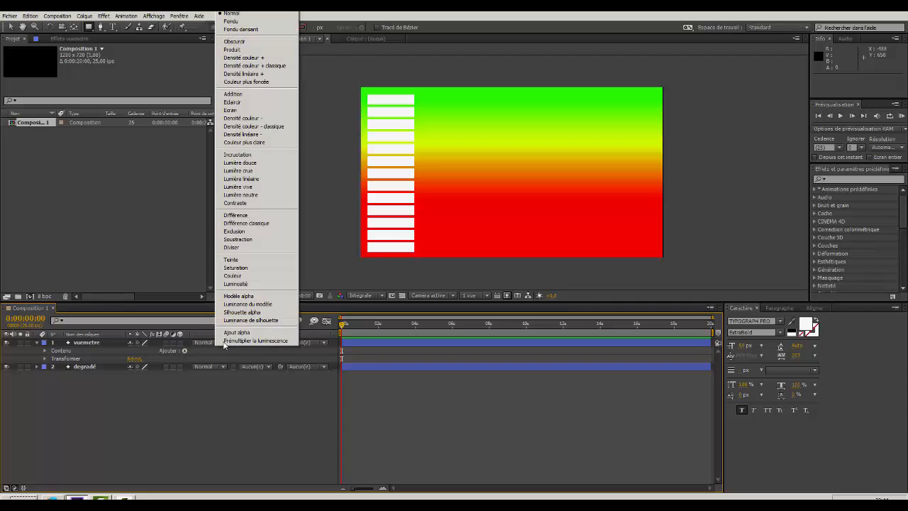
{"action": "left_click", "coordinate": [232, 297]}
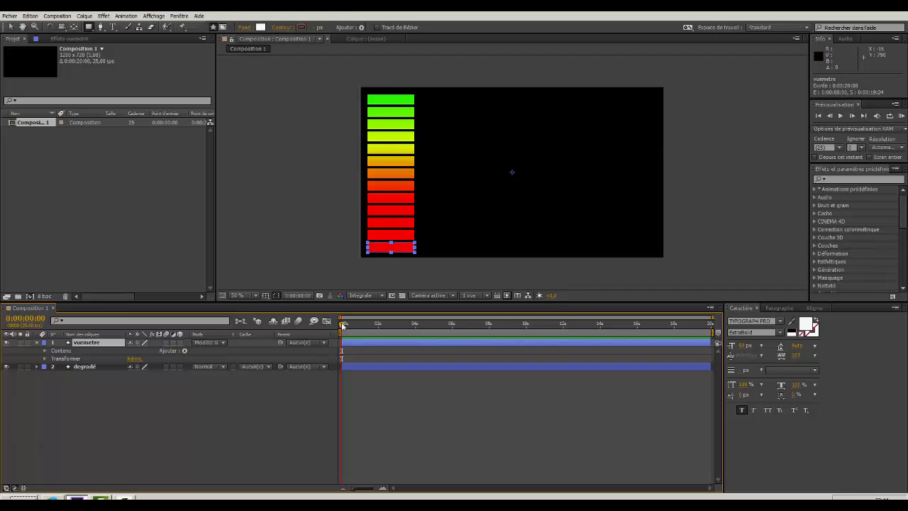
Keyframe the repeater's copies at 0:00:14:00 and return the playhead to the start of the timeline.
{"action": "left_click_drag", "start_coordinate": [342, 325], "coordinate": [600, 343]}
{"action": "left_click", "coordinate": [44, 352]}
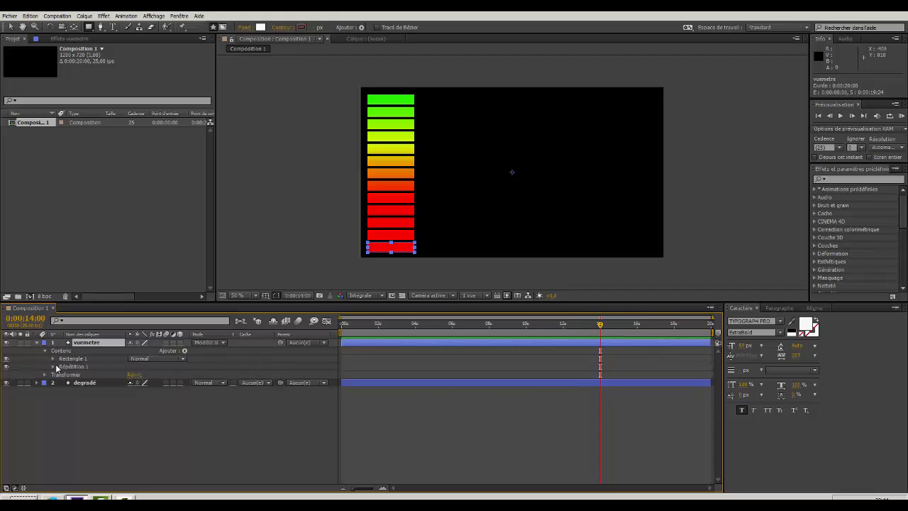
{"action": "left_click", "coordinate": [53, 366]}
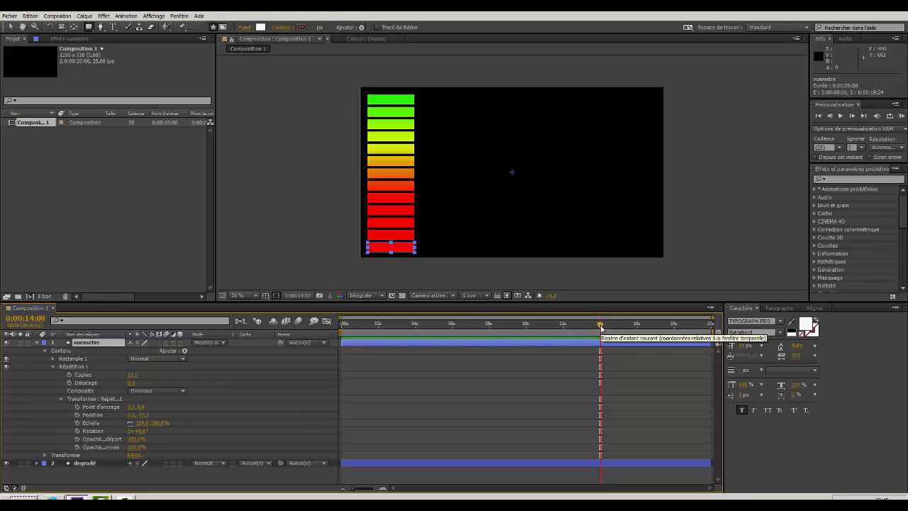
{"action": "left_click", "coordinate": [69, 375]}
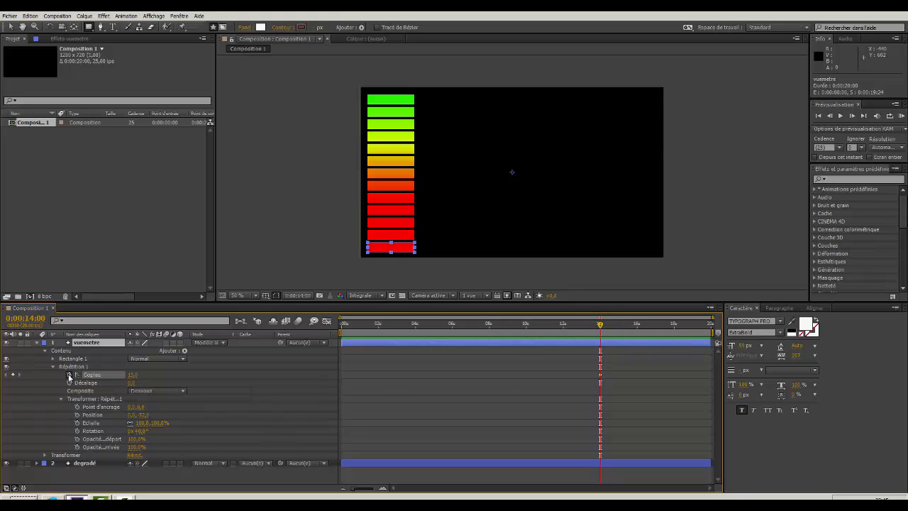
{"action": "left_click", "coordinate": [818, 116]}
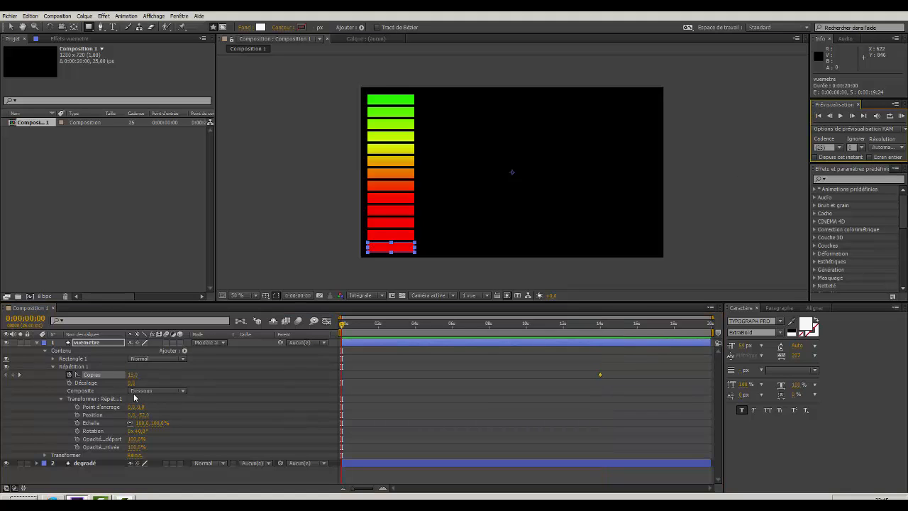
Set the repeater's copies to 0 at the start of the timeline and scrub through the animation and back.
{"action": "left_click_drag", "start_coordinate": [129, 374], "coordinate": [122, 374]}
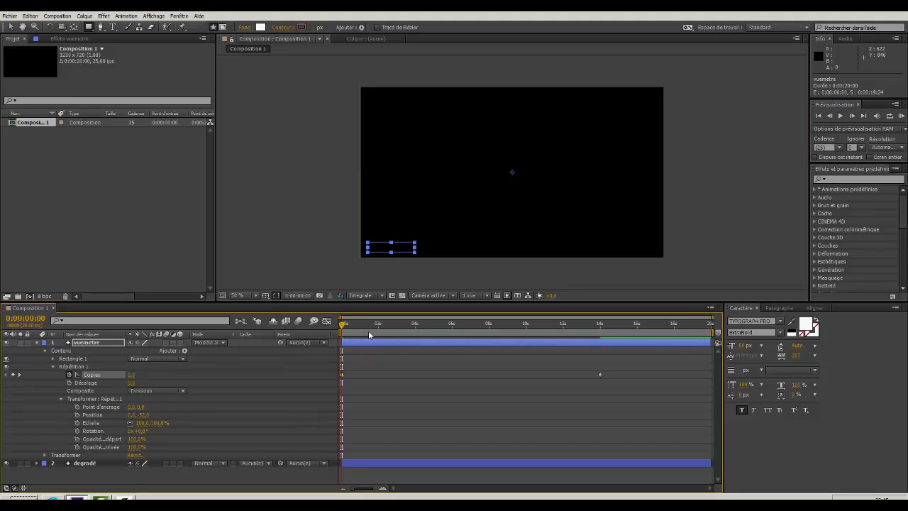
{"action": "left_click_drag", "start_coordinate": [342, 325], "coordinate": [600, 359]}
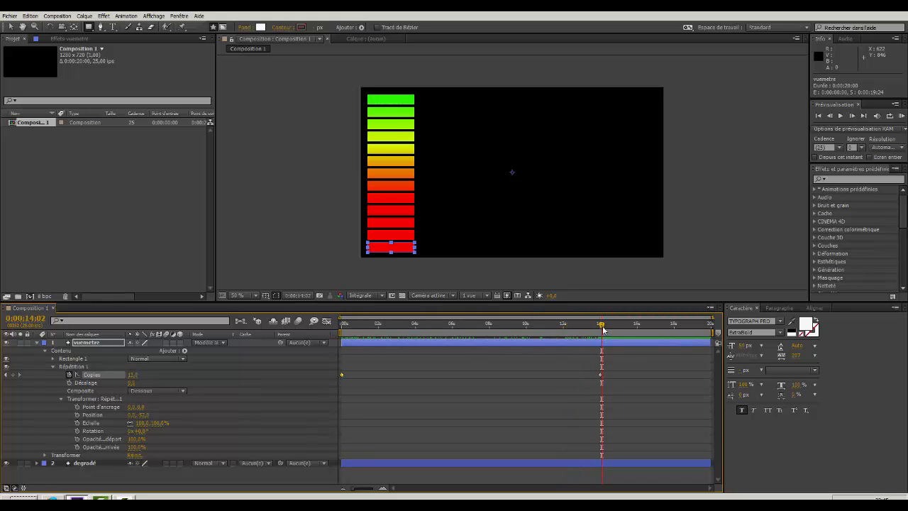
{"action": "left_click_drag", "start_coordinate": [603, 324], "coordinate": [343, 326]}
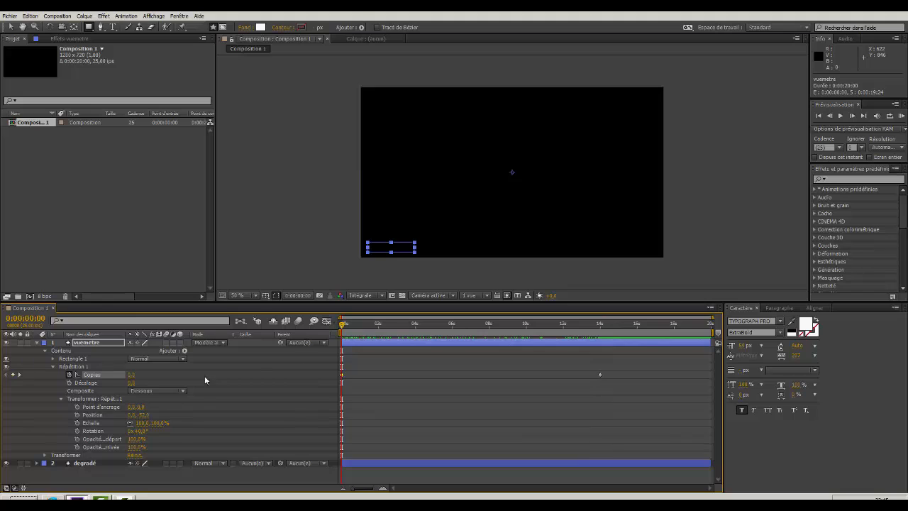
Set the repeater's copies to 1 at 0:00:00:00, scrub to check the animation, and collapse the vuemetre layer.
{"action": "left_click", "coordinate": [130, 376]}
{"action": "type", "text": "1"}
{"action": "left_click", "coordinate": [193, 394]}
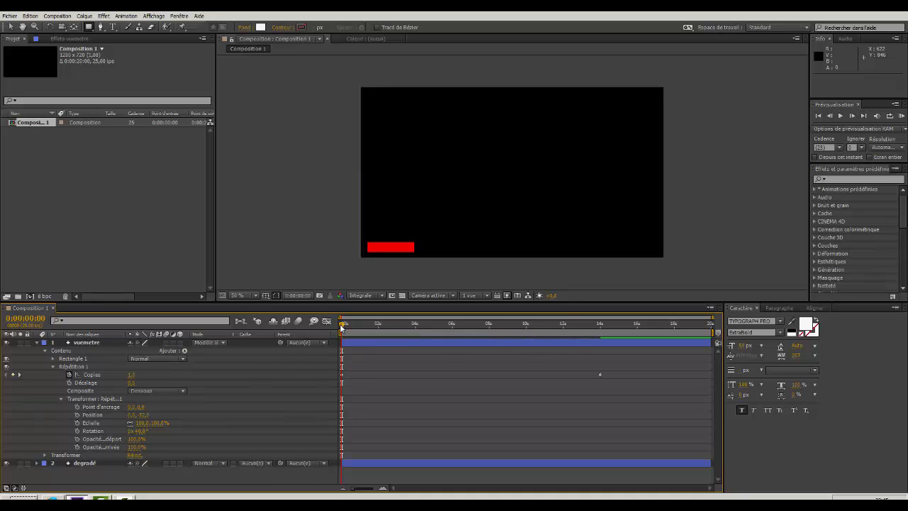
{"action": "left_click_drag", "start_coordinate": [341, 327], "coordinate": [332, 349]}
{"action": "left_click", "coordinate": [37, 342]}
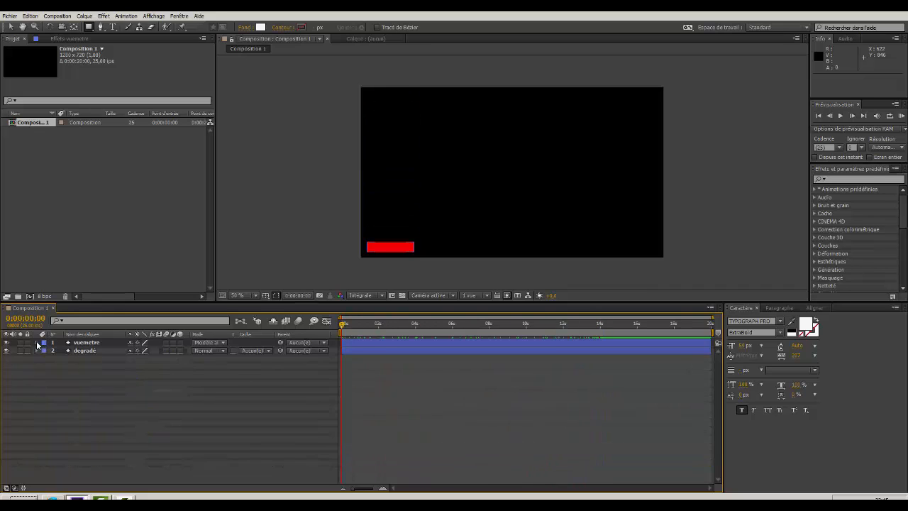
Create a text layer in the composition reading "tuto after effects".
{"action": "right_click", "coordinate": [156, 393]}
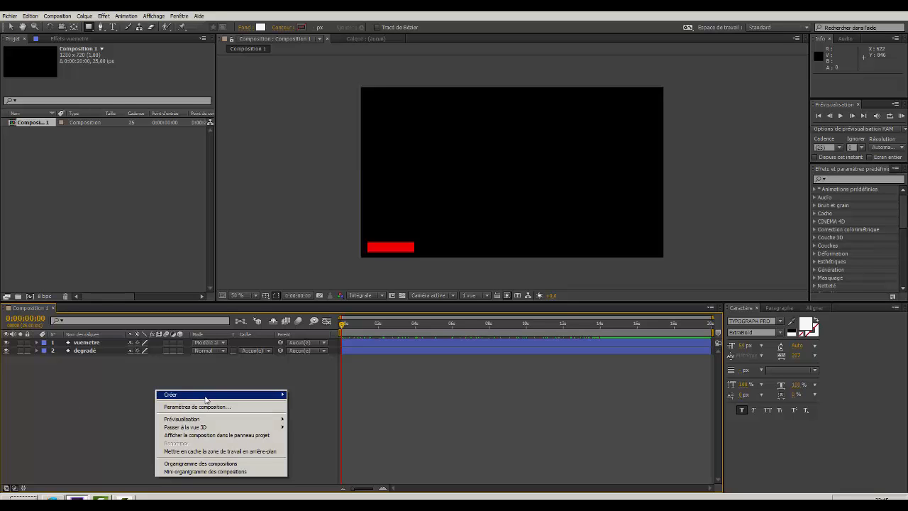
{"action": "mouse_move", "coordinate": [207, 395]}
{"action": "left_click", "coordinate": [322, 408]}
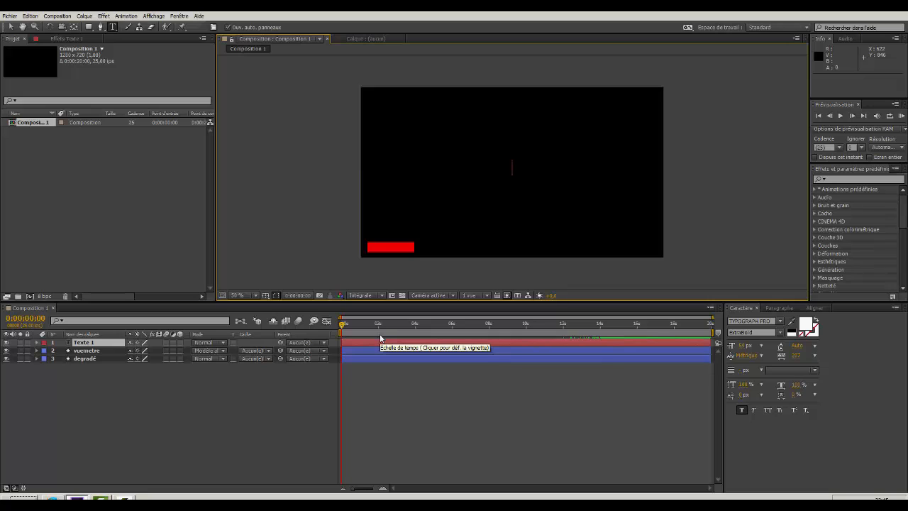
{"action": "type", "text": "TUTO AFTER "}
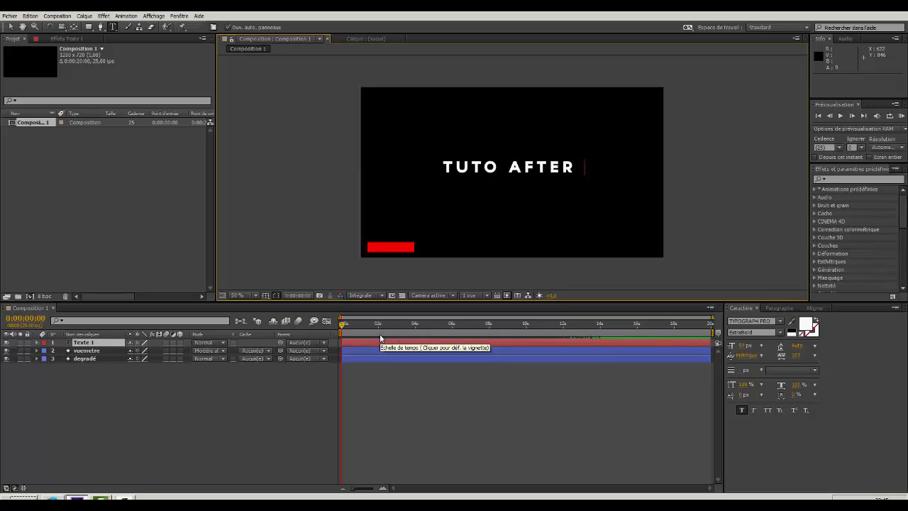
{"action": "type", "text": "EFFECTS"}
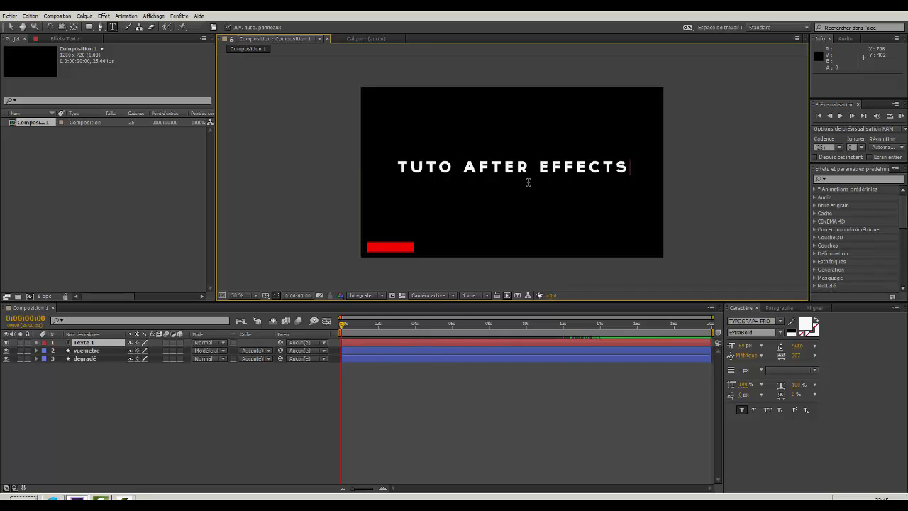
Move the playhead to 0:00:08:20 and shift the title clear of the bars, to about position 750, 366.
{"action": "left_click", "coordinate": [11, 27]}
{"action": "left_click_drag", "start_coordinate": [343, 328], "coordinate": [511, 336]}
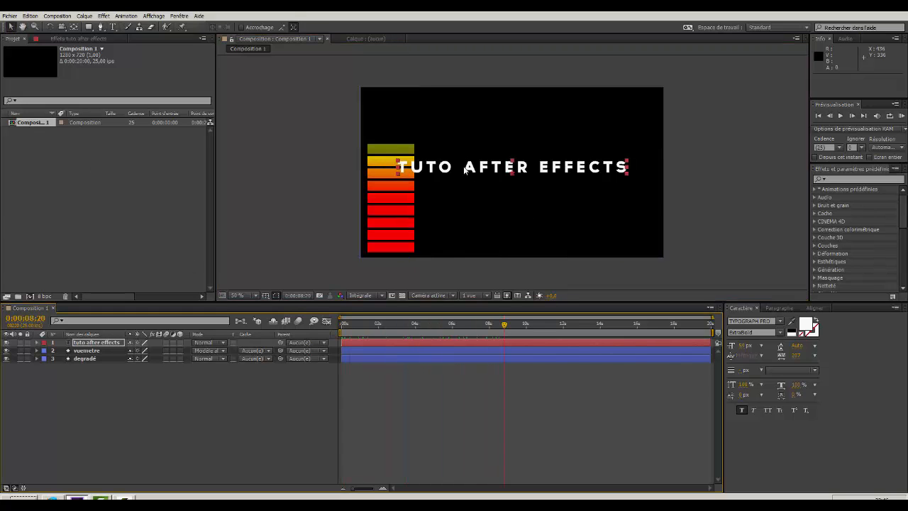
{"action": "left_click_drag", "start_coordinate": [465, 167], "coordinate": [495, 169]}
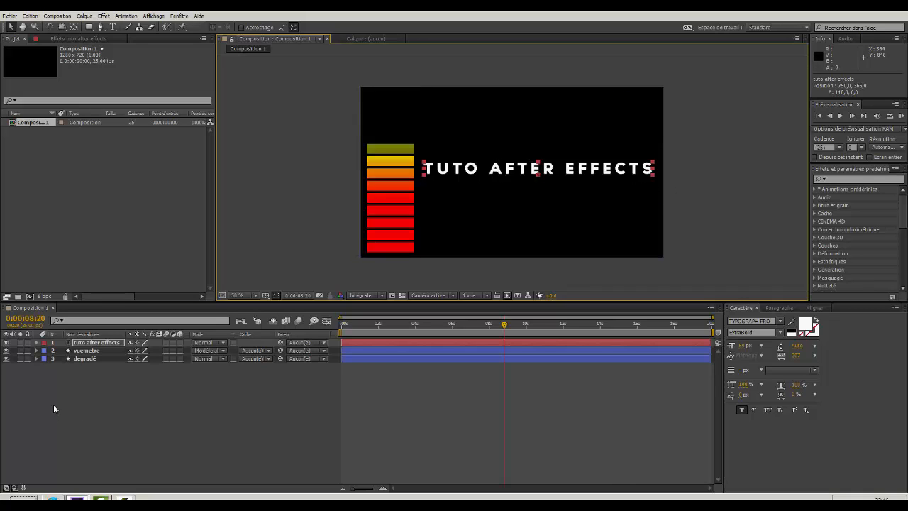
Add a Décalage de caractères animator to the title text layer and move the playhead to 0:00:14:00.
{"action": "left_click", "coordinate": [38, 342]}
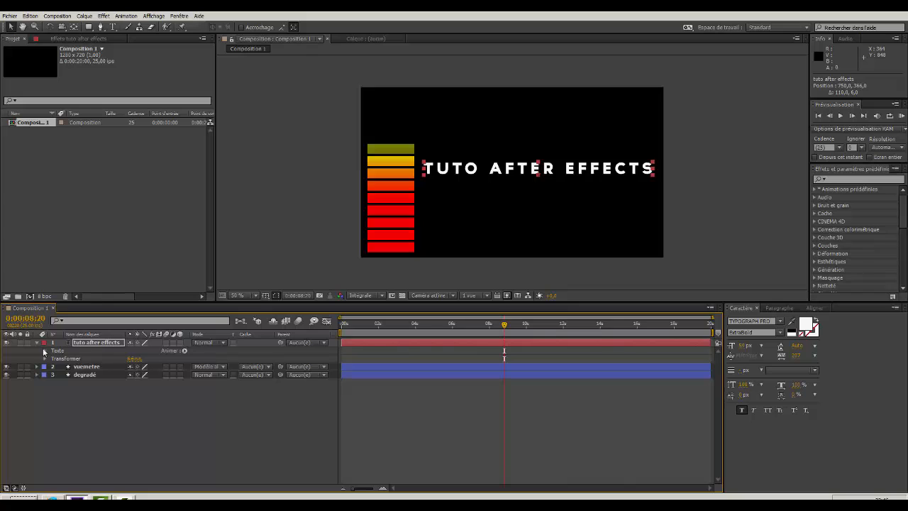
{"action": "left_click", "coordinate": [184, 351]}
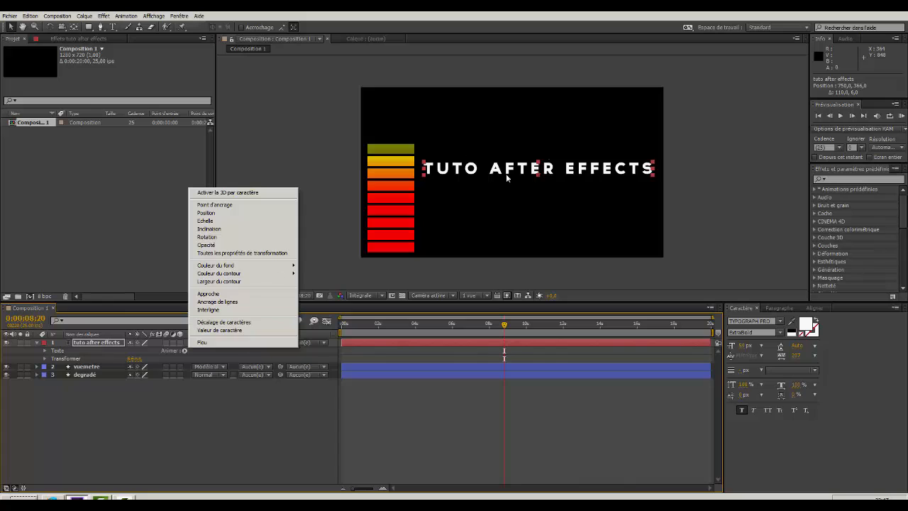
{"action": "left_click", "coordinate": [221, 322]}
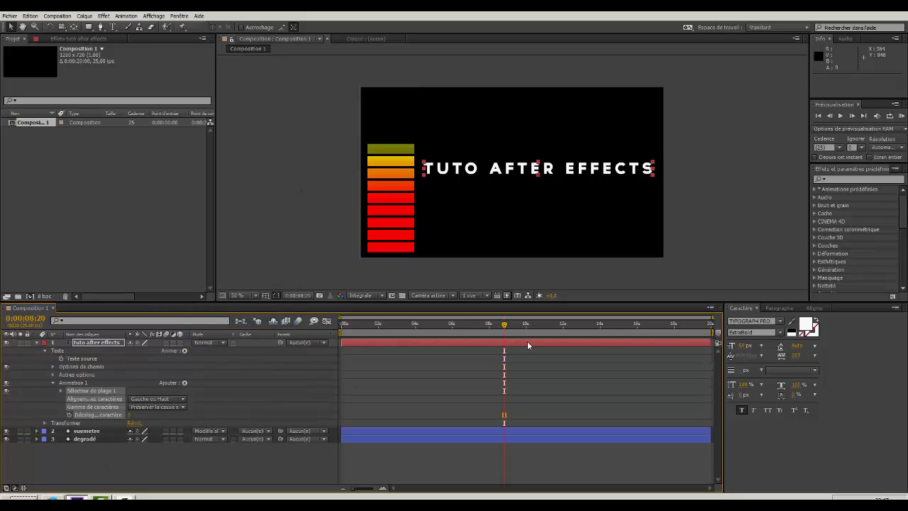
{"action": "left_click_drag", "start_coordinate": [504, 327], "coordinate": [600, 330]}
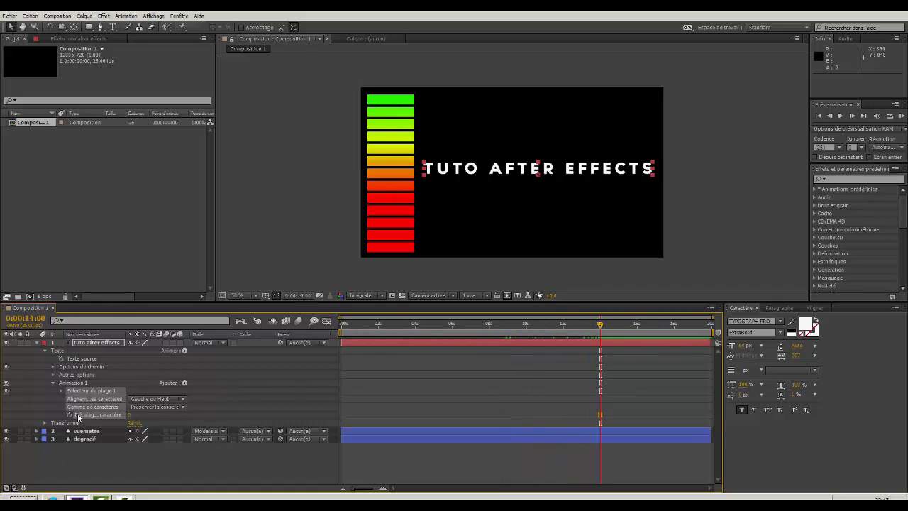
Keyframe the title's Décalage de caractères at 0:00:14:00, set it to 37 at 0:00:00:00, and preview the change.
{"action": "left_click", "coordinate": [70, 415]}
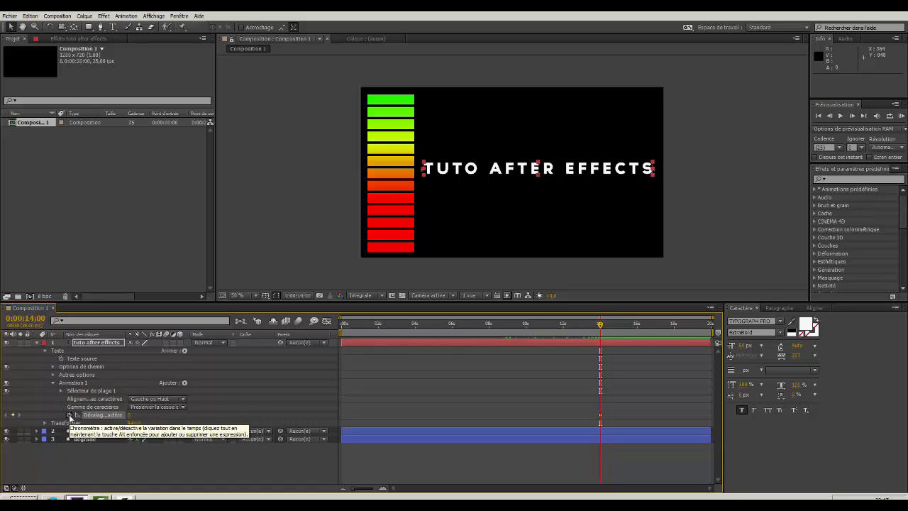
{"action": "left_click_drag", "start_coordinate": [601, 327], "coordinate": [340, 333]}
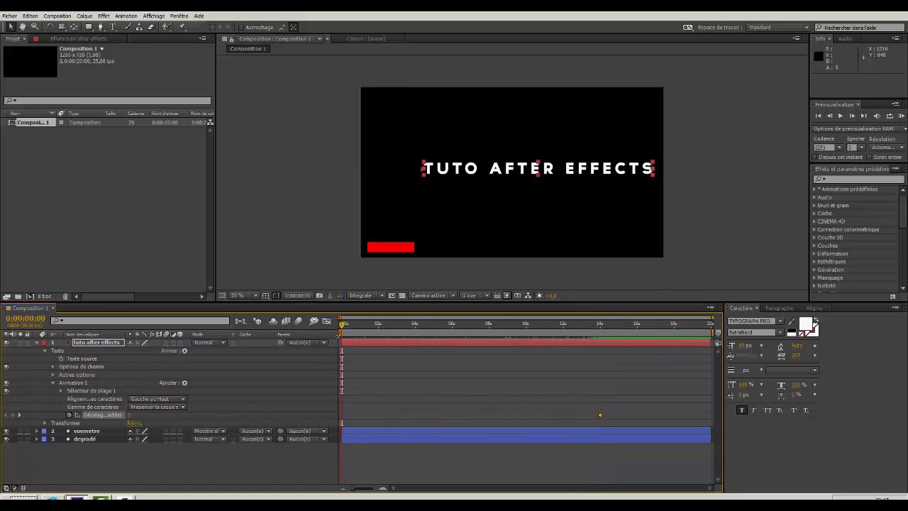
{"action": "left_click", "coordinate": [129, 415]}
{"action": "type", "text": "10"}
{"action": "key", "text": "Return"}
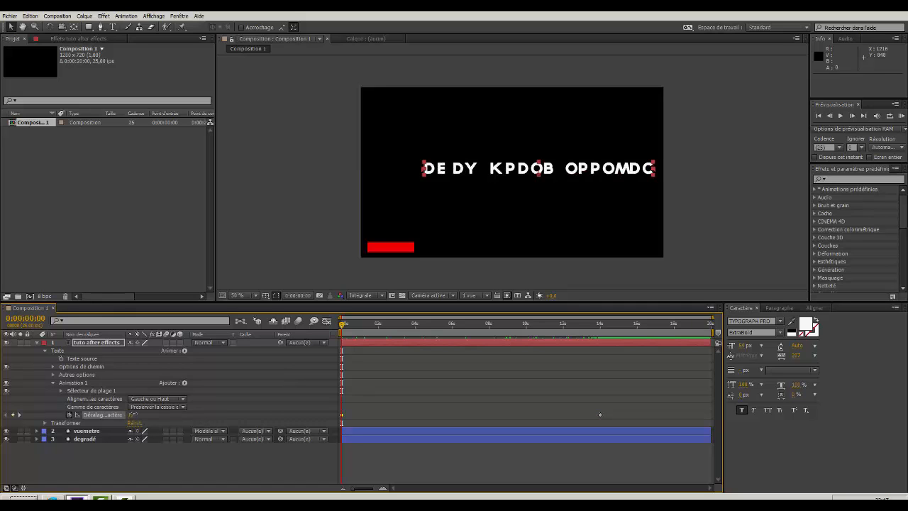
{"action": "left_click_drag", "start_coordinate": [132, 414], "coordinate": [148, 414]}
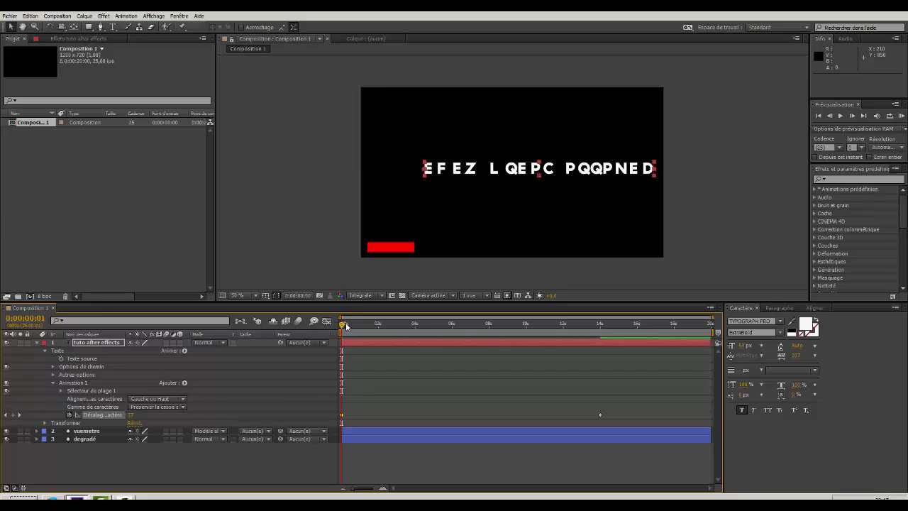
{"action": "left_click_drag", "start_coordinate": [343, 325], "coordinate": [315, 311]}
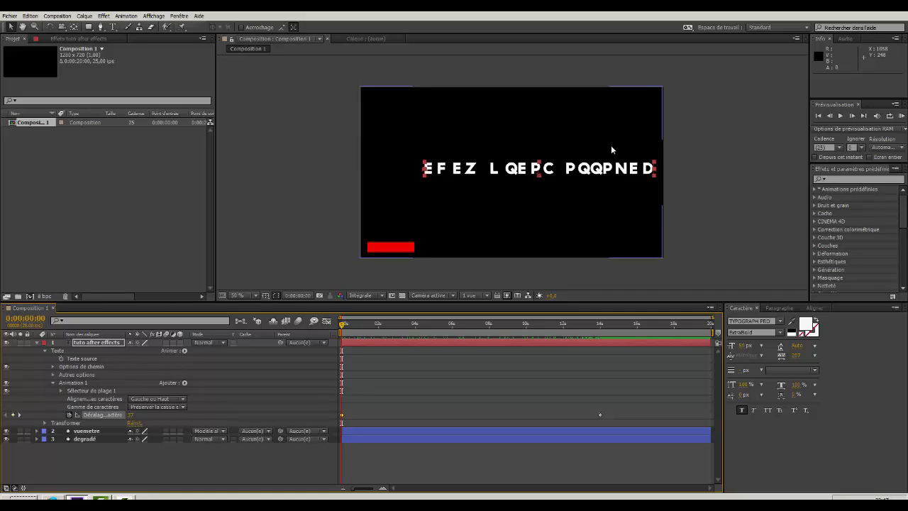
Animate the range selector's Début, placing one keyframe at 0:00:14:00 and another at 0:00:00:00.
{"action": "left_click", "coordinate": [62, 390]}
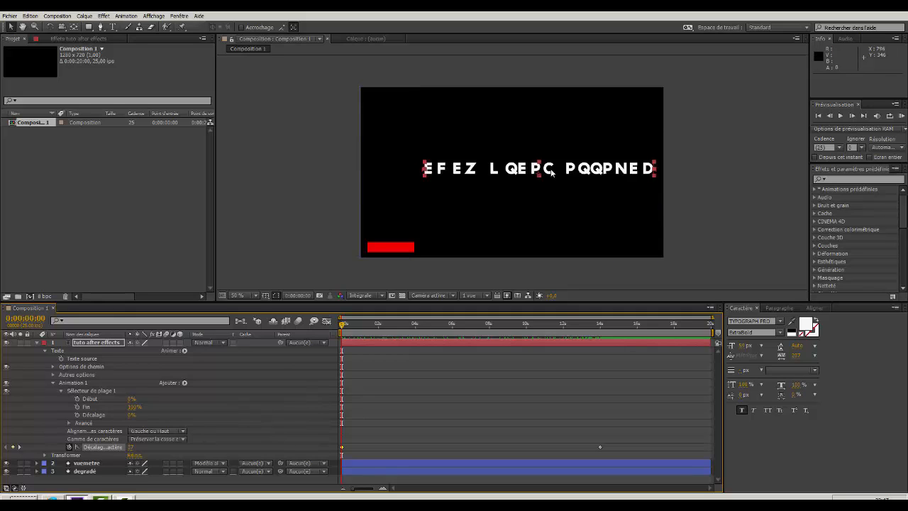
{"action": "left_click", "coordinate": [76, 399]}
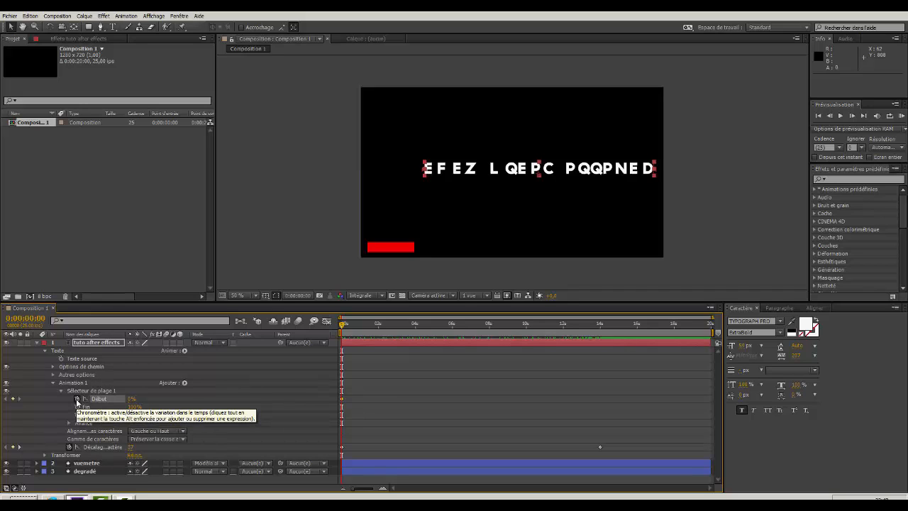
{"action": "left_click", "coordinate": [599, 323]}
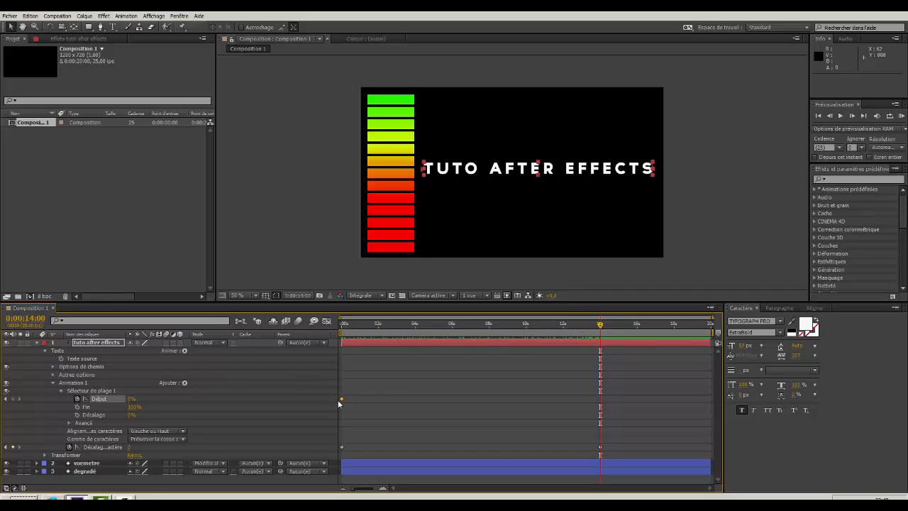
{"action": "left_click_drag", "start_coordinate": [341, 400], "coordinate": [520, 400]}
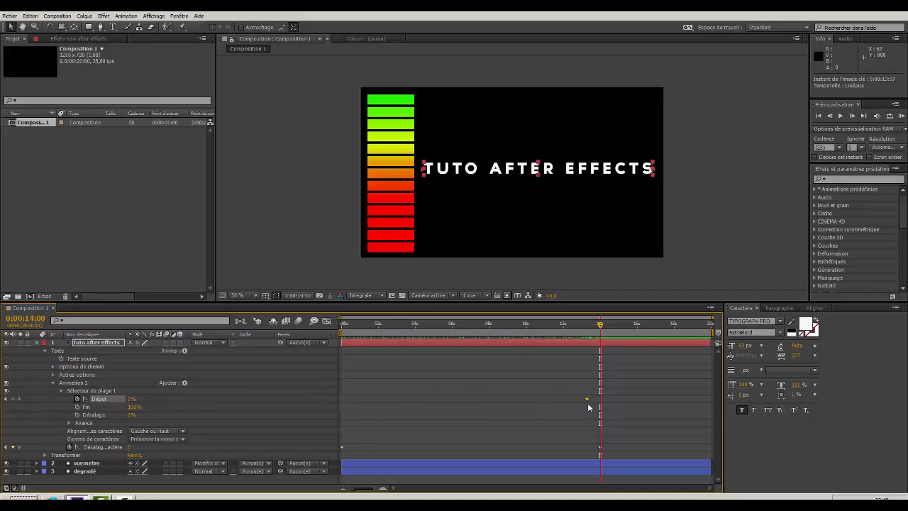
{"action": "left_click_drag", "start_coordinate": [588, 406], "coordinate": [600, 406]}
{"action": "left_click", "coordinate": [820, 116]}
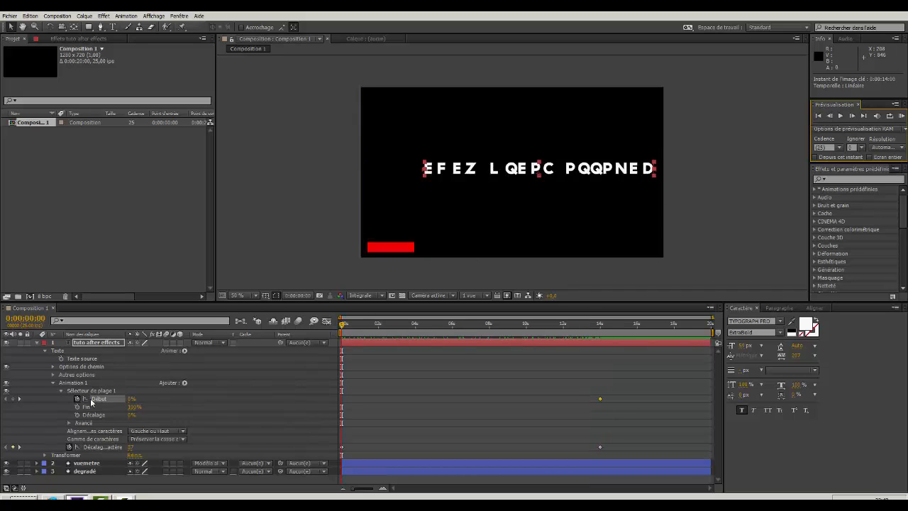
{"action": "left_click", "coordinate": [12, 399]}
{"action": "left_click_drag", "start_coordinate": [342, 327], "coordinate": [342, 346]}
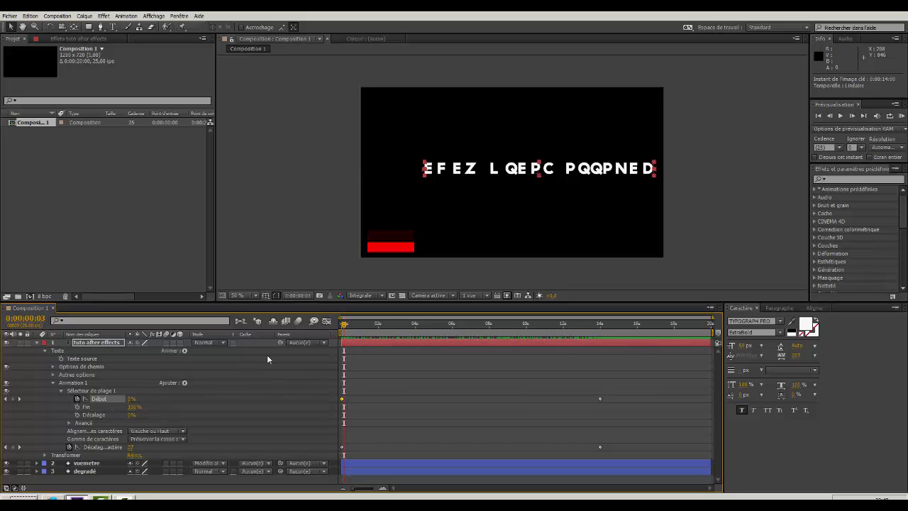
Set the range selector's Début to 100% at 0:00:14:00 and scrub through the title animation.
{"action": "left_click_drag", "start_coordinate": [343, 330], "coordinate": [599, 343]}
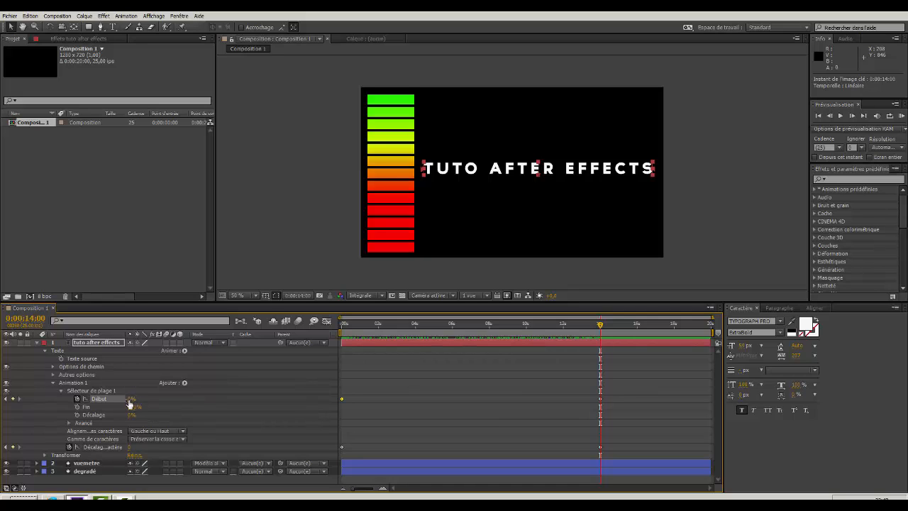
{"action": "left_click_drag", "start_coordinate": [133, 402], "coordinate": [206, 402]}
{"action": "left_click_drag", "start_coordinate": [600, 327], "coordinate": [339, 342]}
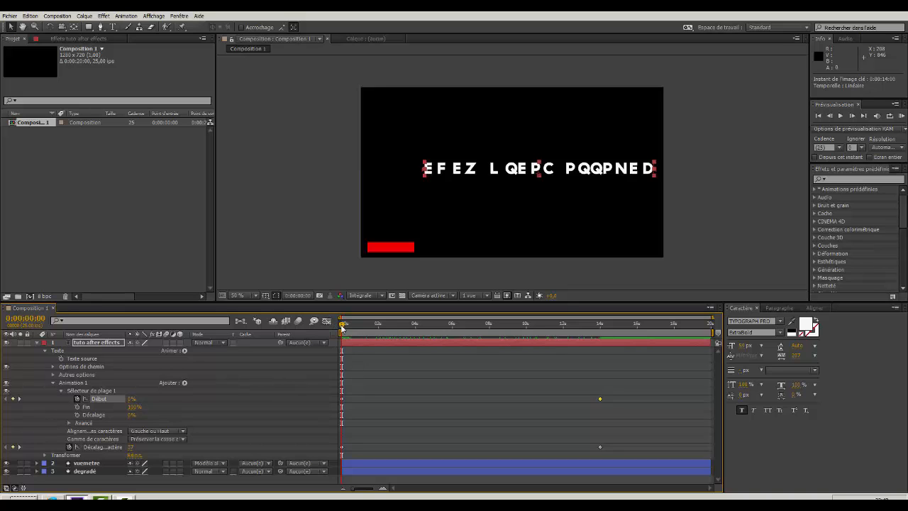
{"action": "left_click_drag", "start_coordinate": [344, 324], "coordinate": [600, 347]}
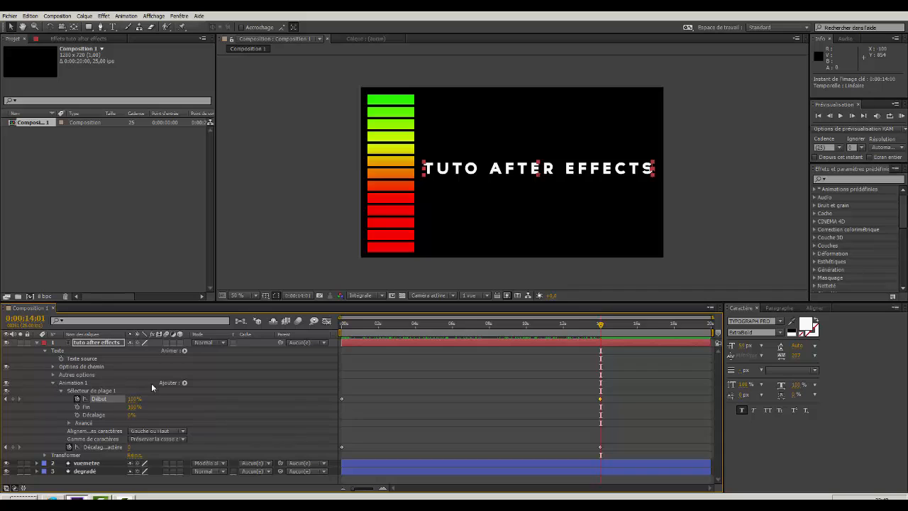
Add a Position property to Animation 1, keyframe it at 0:00:14:00, and set it to 0, 336 at 0:00:00:00.
{"action": "left_click", "coordinate": [61, 390]}
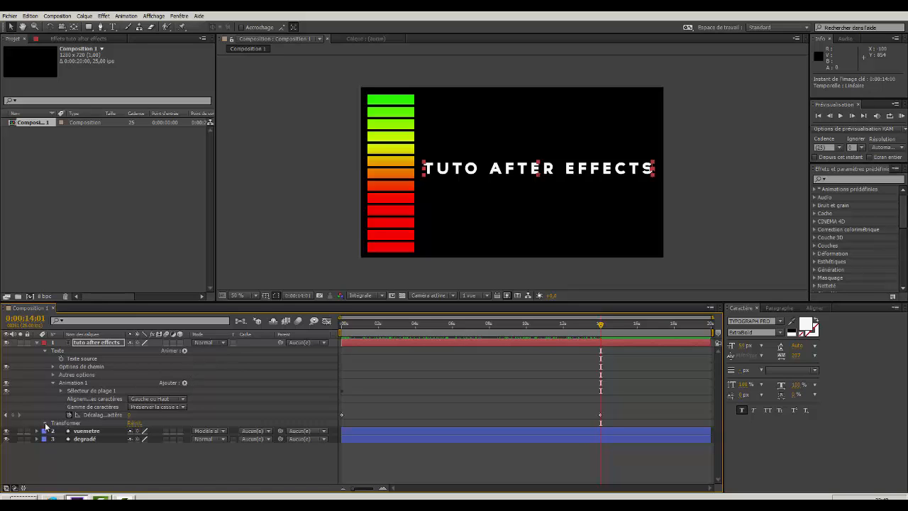
{"action": "left_click", "coordinate": [44, 423]}
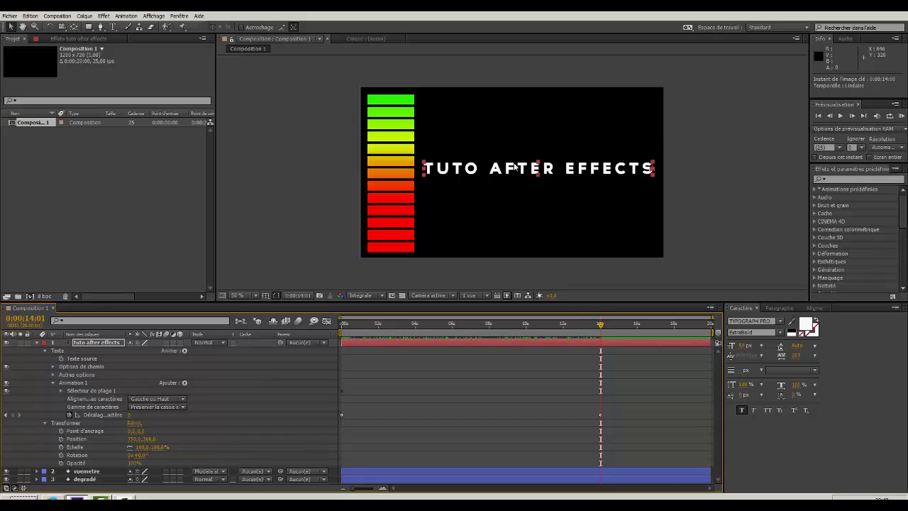
{"action": "left_click", "coordinate": [45, 422]}
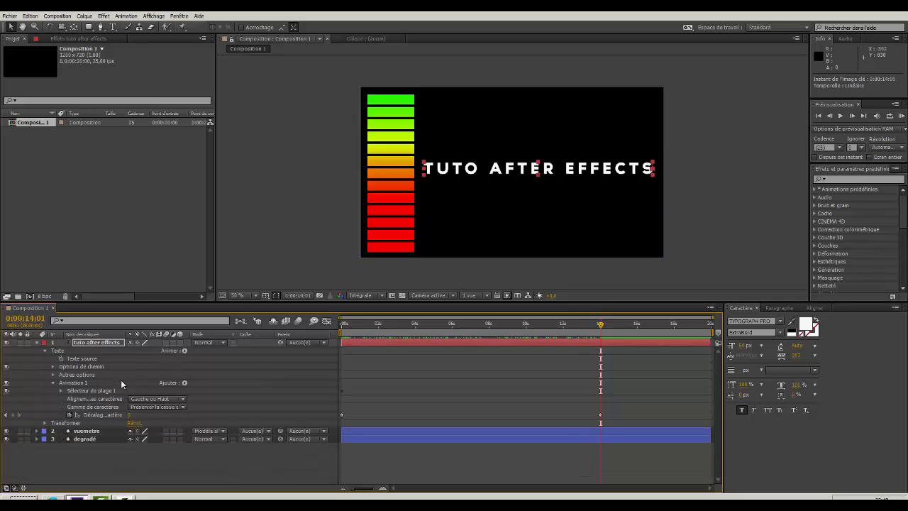
{"action": "left_click", "coordinate": [186, 383]}
{"action": "mouse_move", "coordinate": [202, 385]}
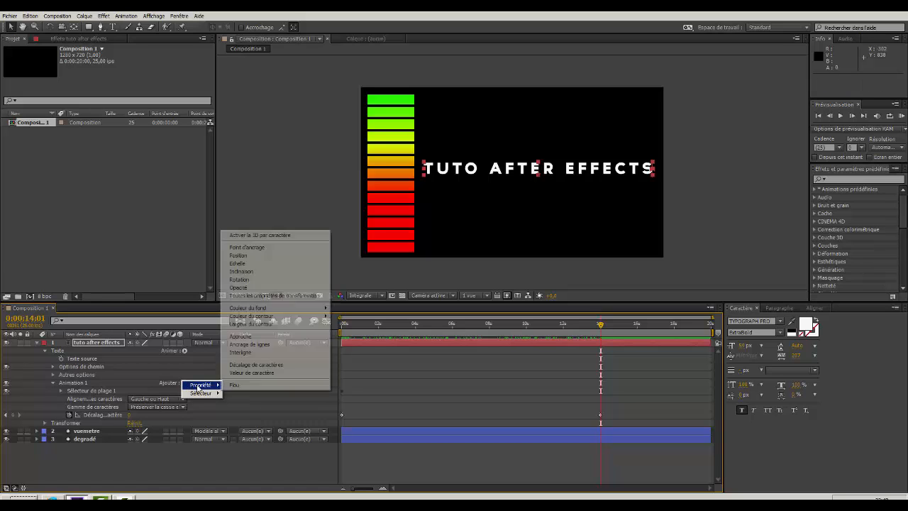
{"action": "left_click", "coordinate": [260, 257]}
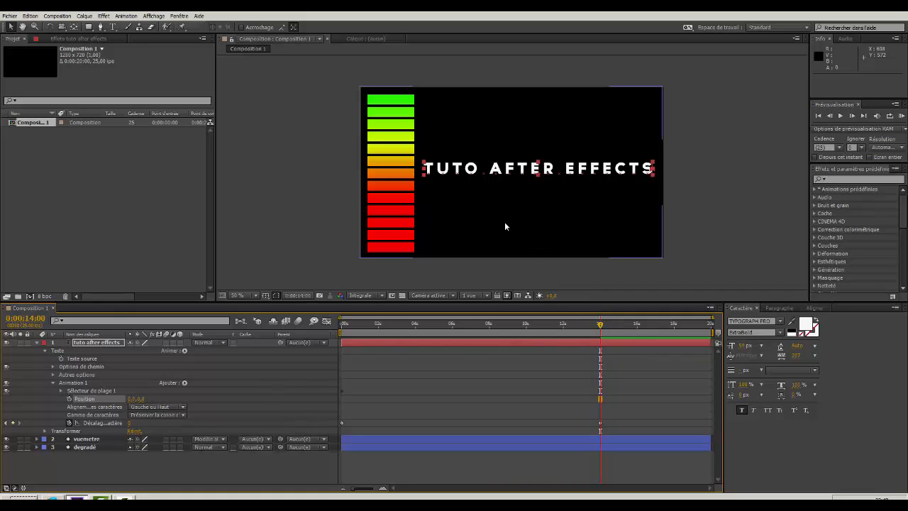
{"action": "left_click", "coordinate": [69, 399]}
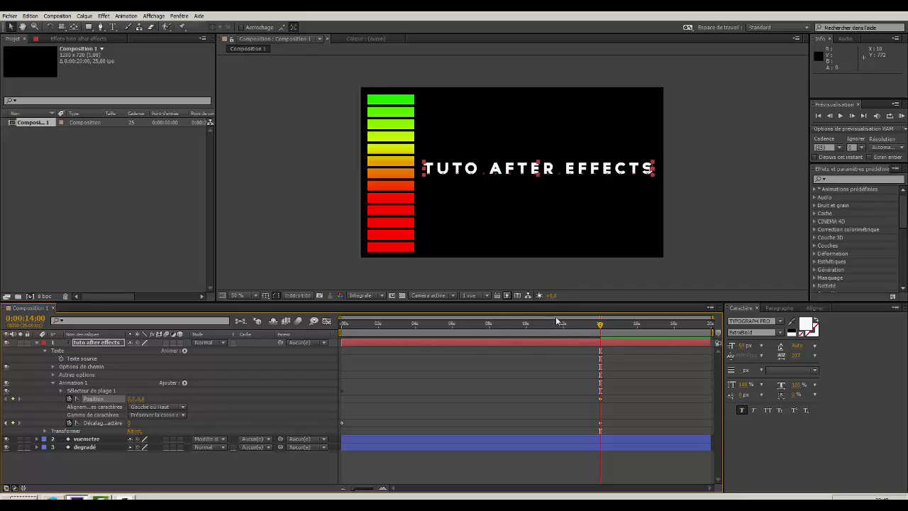
{"action": "left_click", "coordinate": [818, 116]}
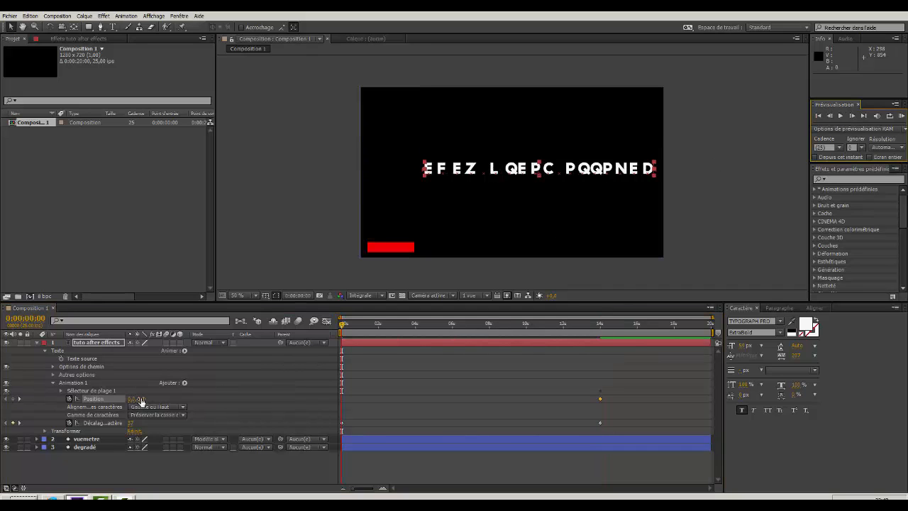
{"action": "left_click_drag", "start_coordinate": [140, 399], "coordinate": [289, 408]}
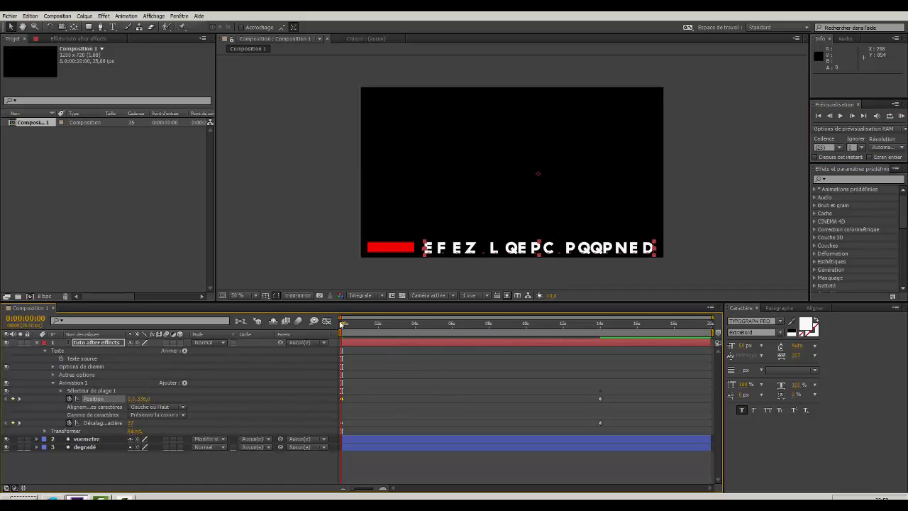
Delete the animator's Position keyframe at 0:00:14:00 and scrub the title animation, ending at 0:00:14:00.
{"action": "left_click_drag", "start_coordinate": [341, 324], "coordinate": [324, 374]}
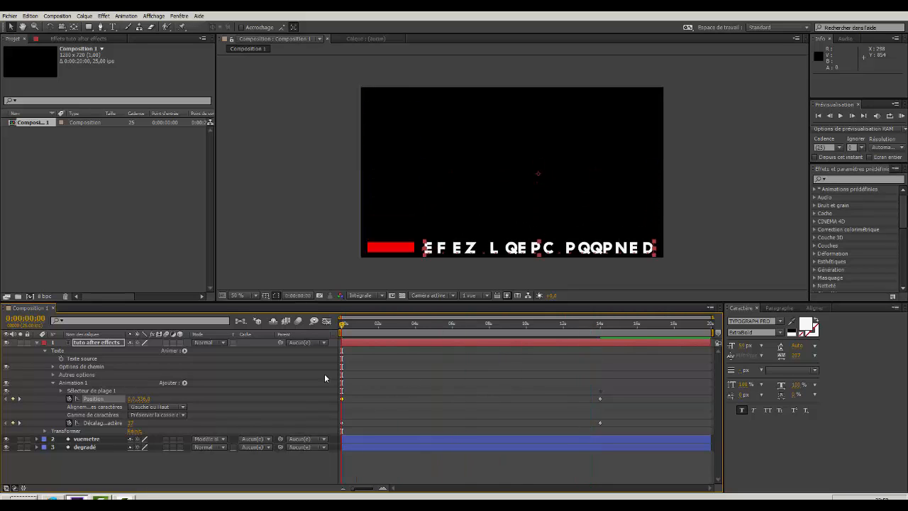
{"action": "left_click", "coordinate": [601, 400]}
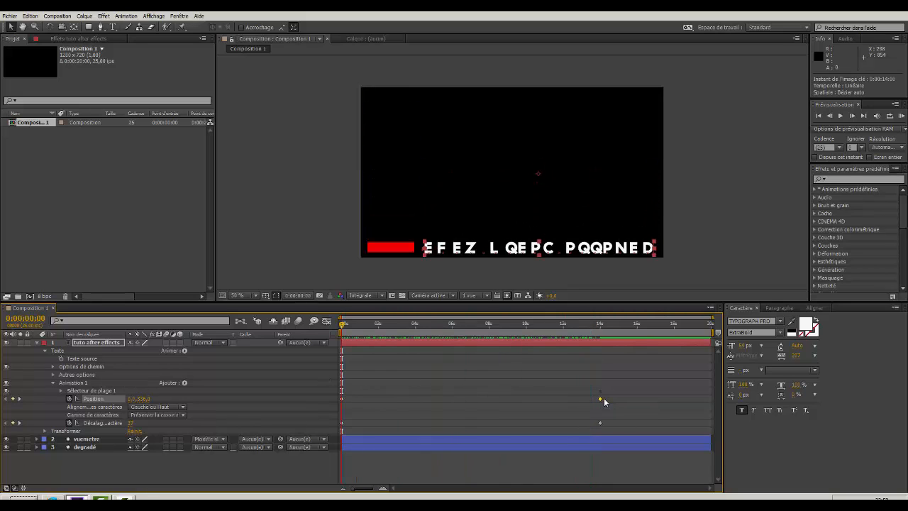
{"action": "key", "text": "Delete"}
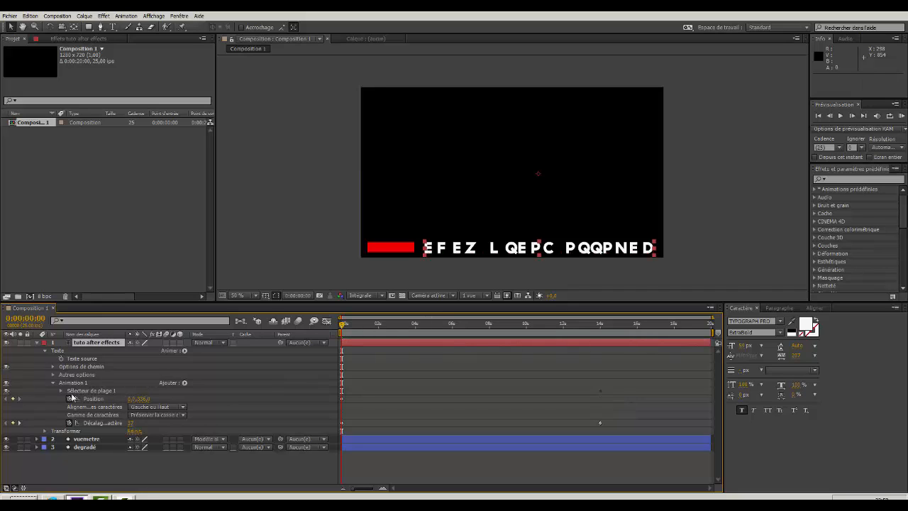
{"action": "left_click_drag", "start_coordinate": [342, 326], "coordinate": [489, 349]}
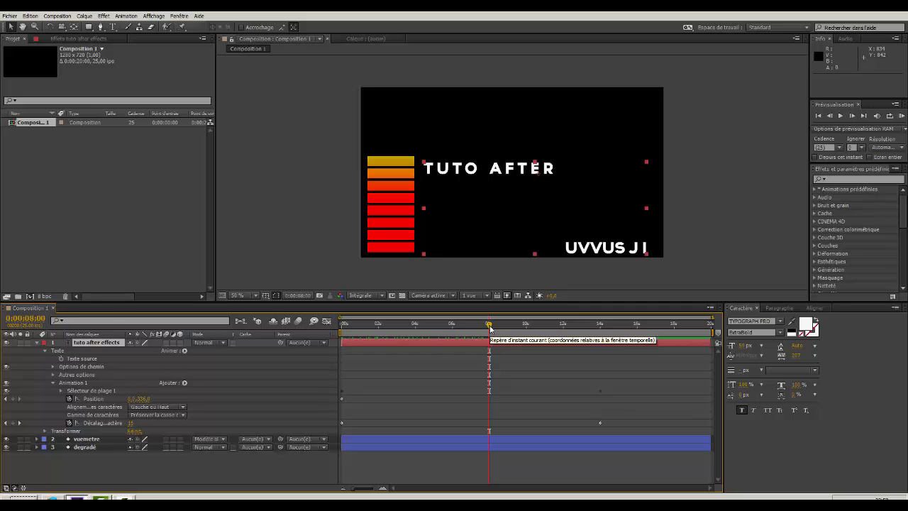
{"action": "left_click_drag", "start_coordinate": [489, 328], "coordinate": [334, 350]}
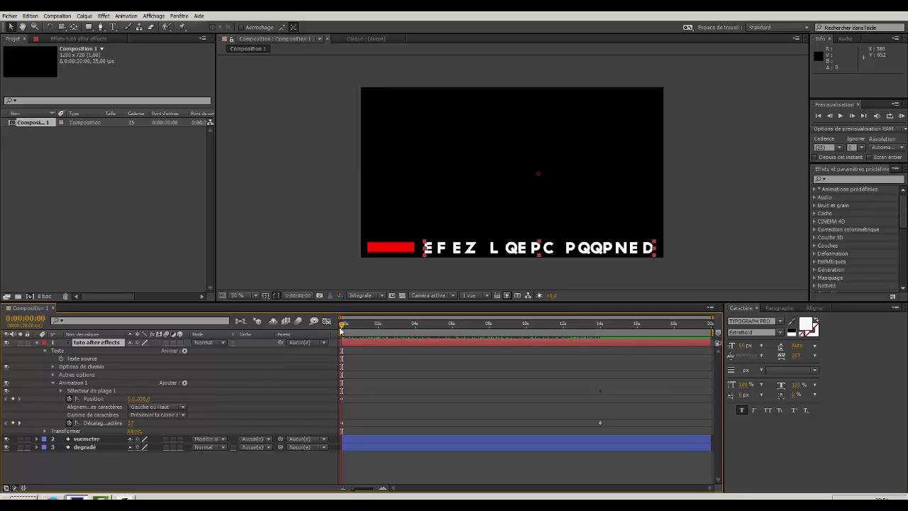
{"action": "left_click_drag", "start_coordinate": [342, 326], "coordinate": [602, 343]}
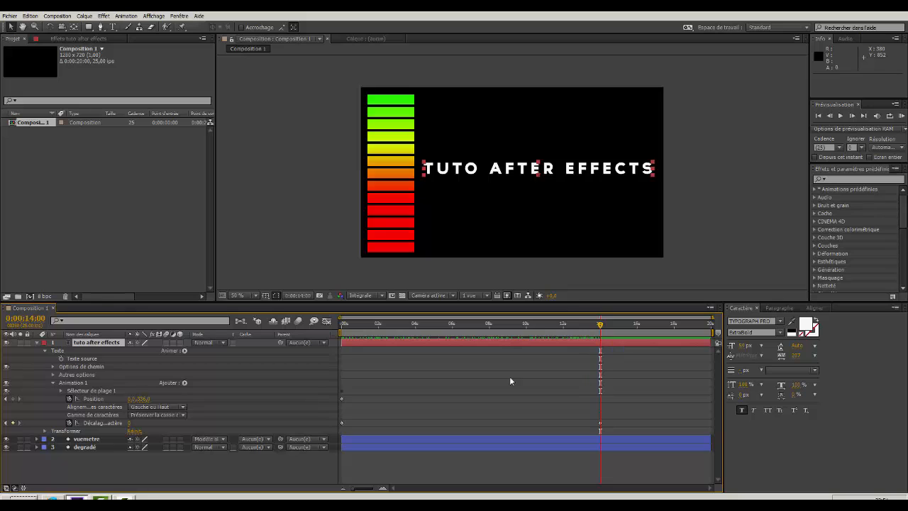
Change the title text's fill colour to bright green.
{"action": "left_click", "coordinate": [815, 324]}
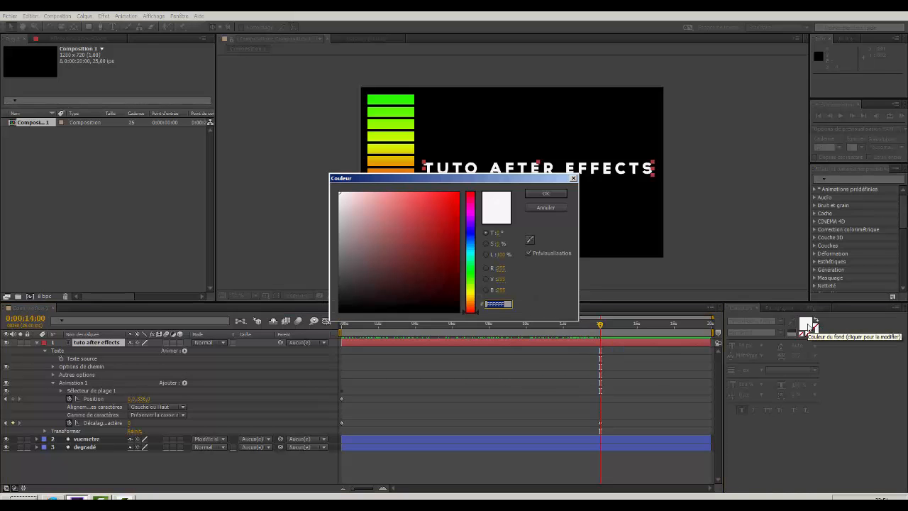
{"action": "left_click", "coordinate": [474, 274]}
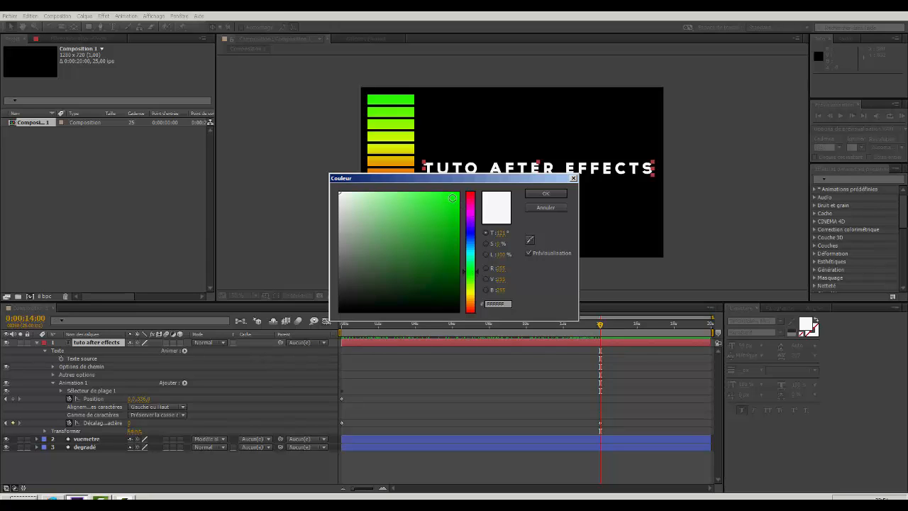
{"action": "left_click", "coordinate": [456, 196]}
{"action": "left_click", "coordinate": [546, 195]}
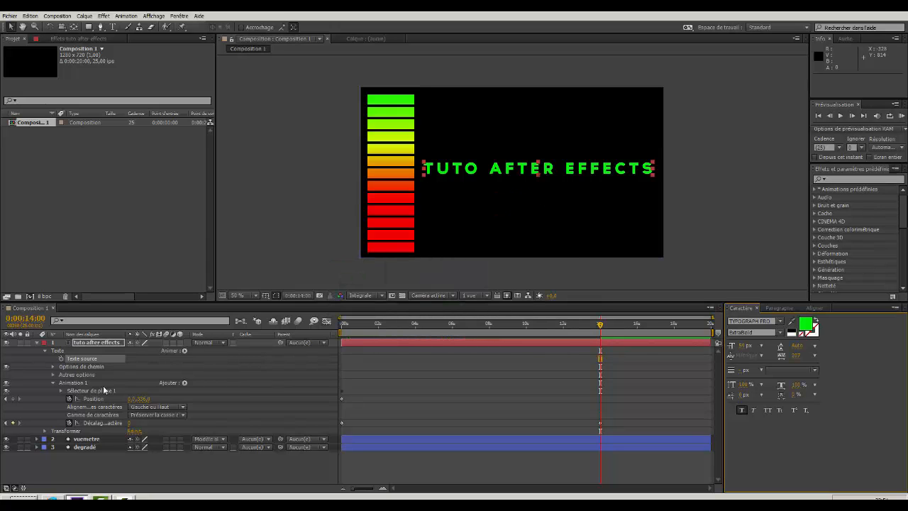
Check the range selector's settings and add a Couleur du fond property to the title's Animation 1.
{"action": "left_click", "coordinate": [53, 383]}
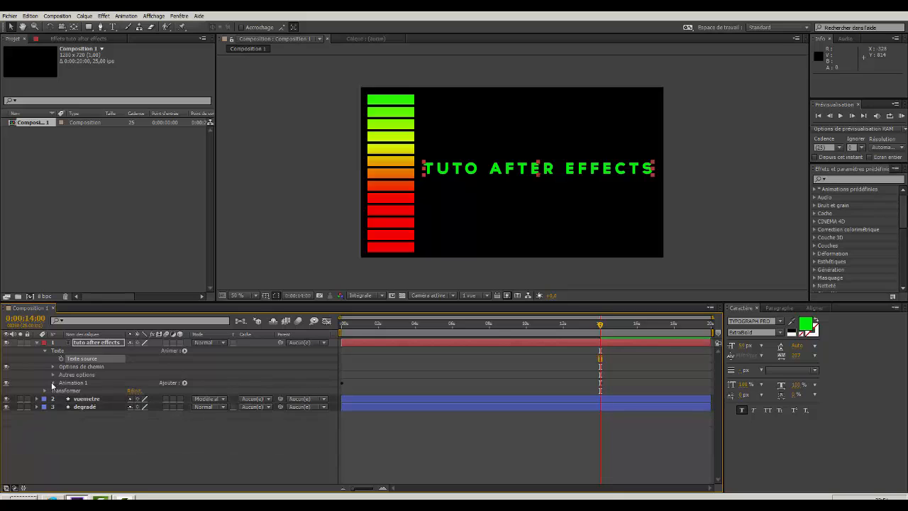
{"action": "left_click", "coordinate": [52, 384]}
{"action": "left_click", "coordinate": [61, 392]}
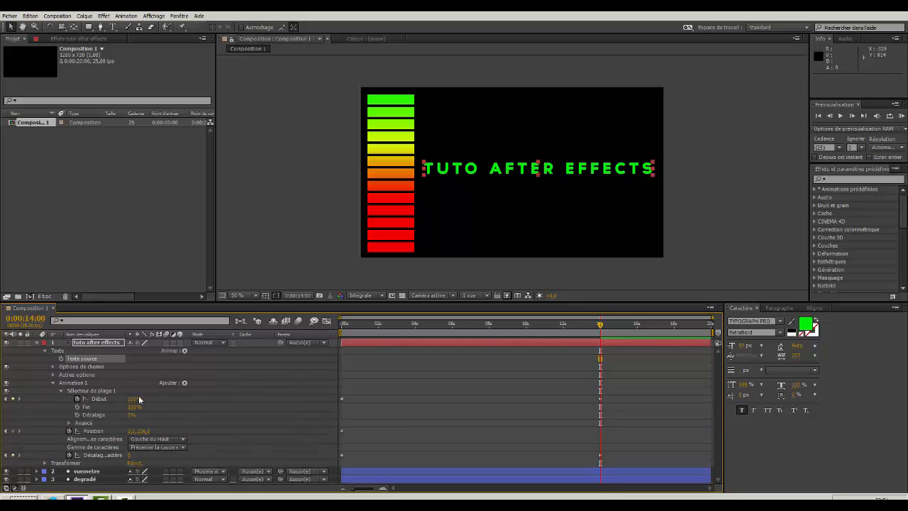
{"action": "left_click", "coordinate": [61, 391]}
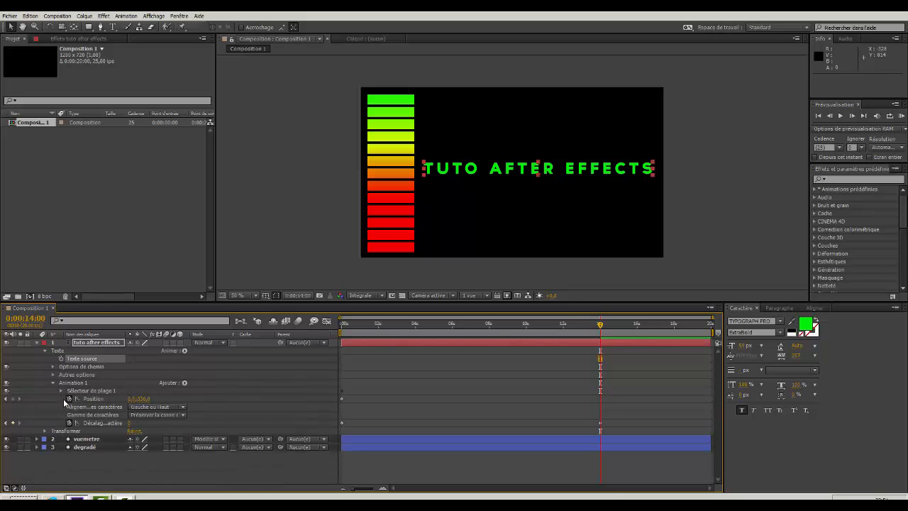
{"action": "left_click", "coordinate": [184, 384]}
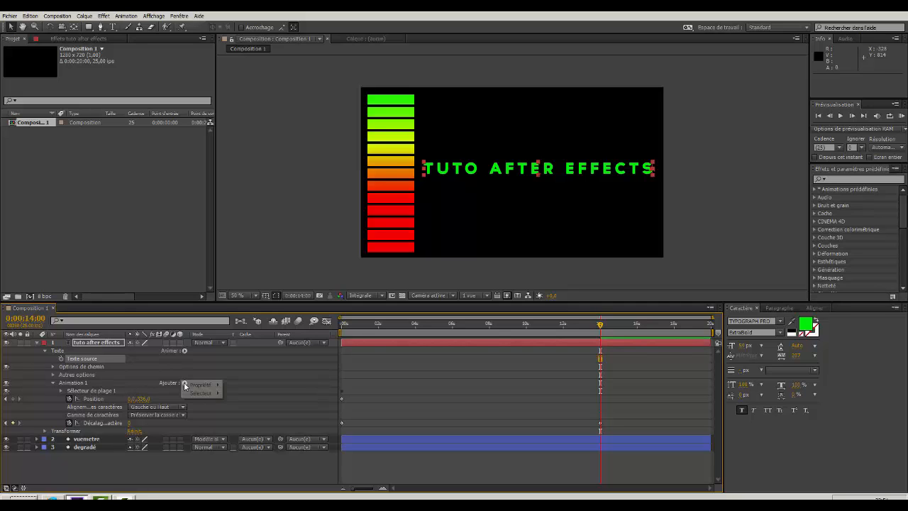
{"action": "mouse_move", "coordinate": [190, 386]}
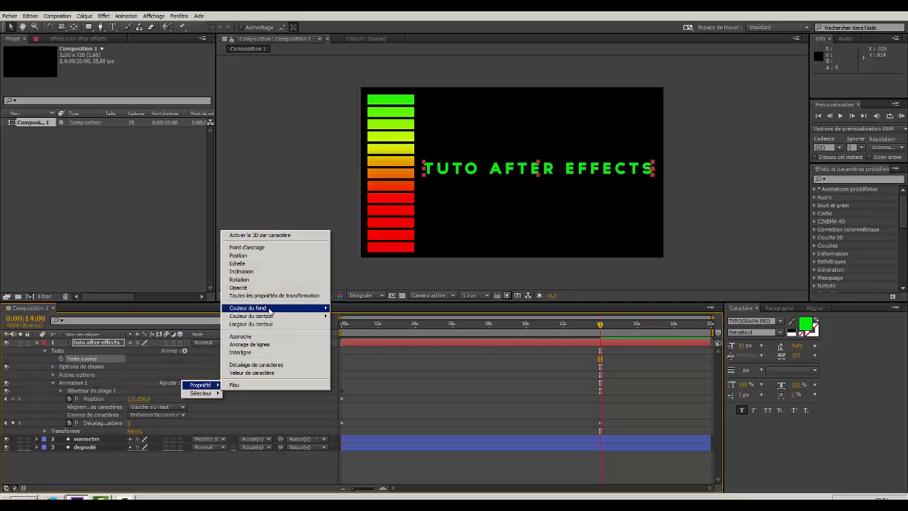
{"action": "mouse_move", "coordinate": [271, 309]}
{"action": "left_click", "coordinate": [344, 308]}
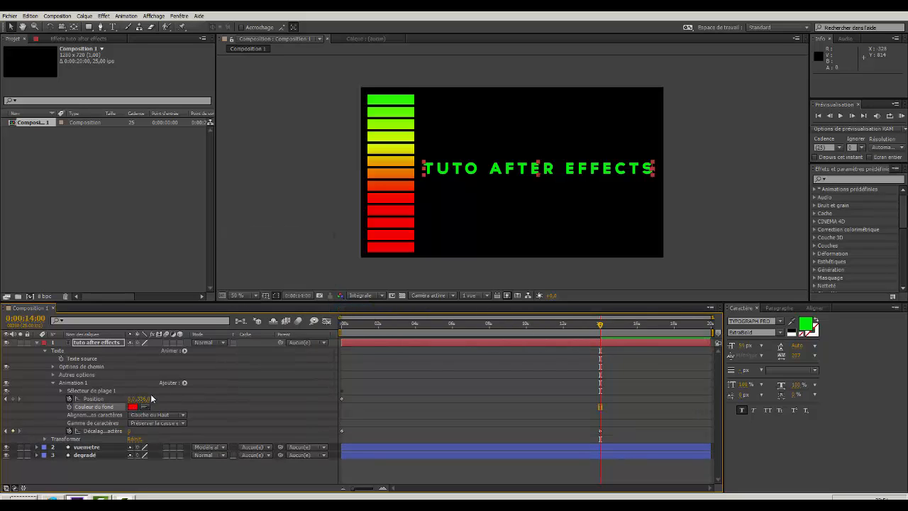
Apply the CC Light Burst 2.5 generation effect to the "tuto after effects" title layer.
{"action": "mouse_move", "coordinate": [601, 325]}
{"action": "left_mouse_down"}
{"action": "mouse_move", "coordinate": [336, 342]}
{"action": "mouse_move", "coordinate": [360, 326]}
{"action": "mouse_move", "coordinate": [601, 337]}
{"action": "left_mouse_up"}
{"action": "left_click", "coordinate": [37, 343]}
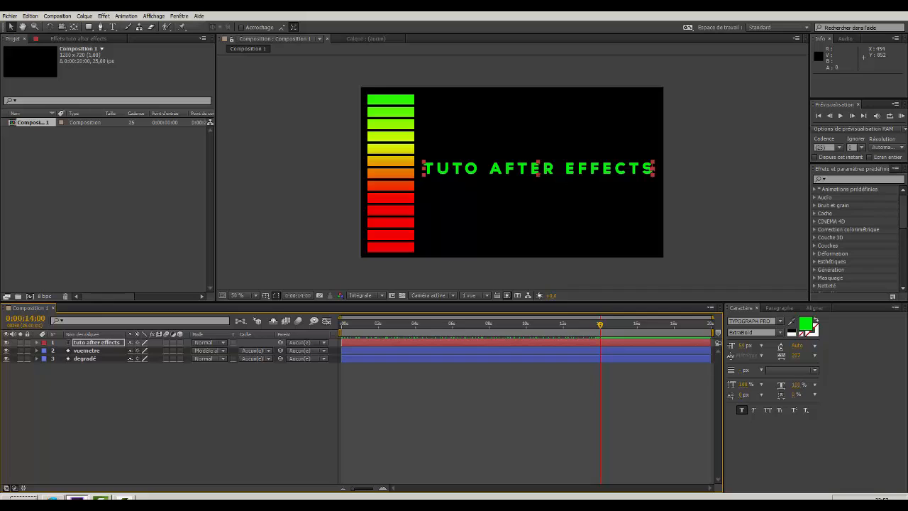
{"action": "left_click", "coordinate": [105, 345]}
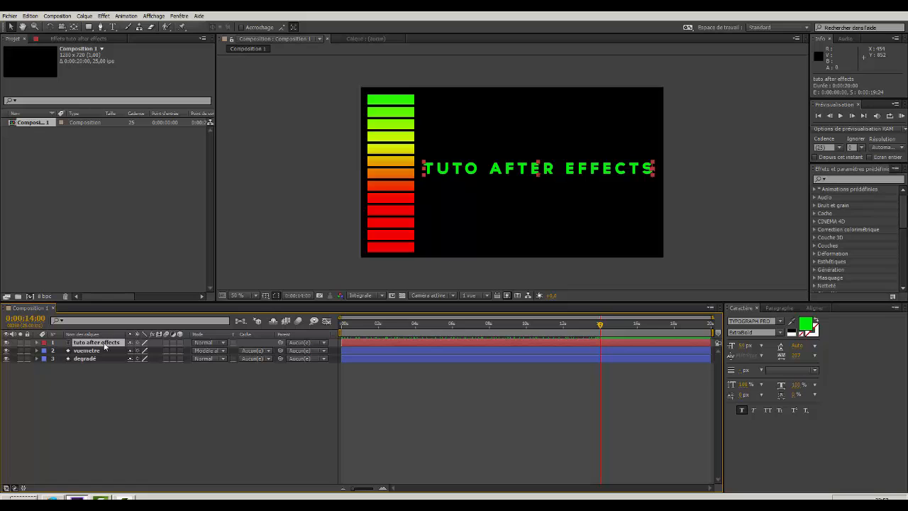
{"action": "right_click", "coordinate": [104, 346]}
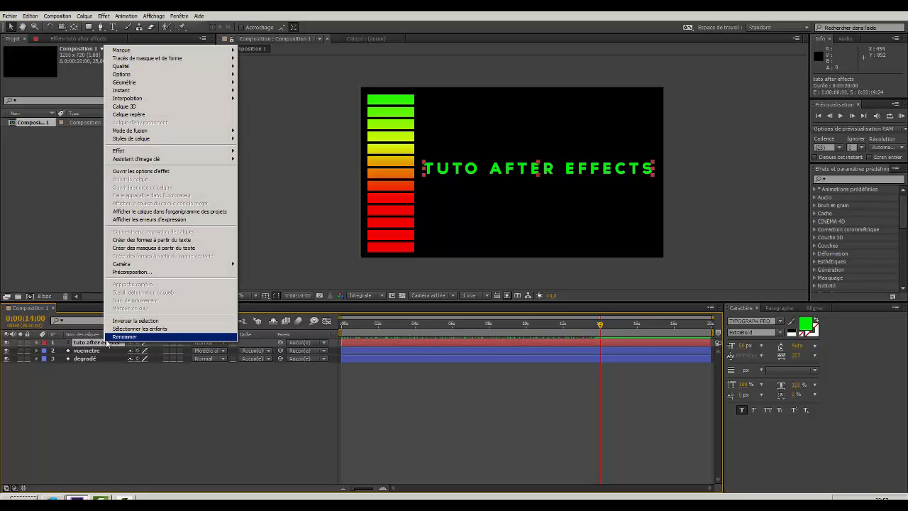
{"action": "mouse_move", "coordinate": [128, 156]}
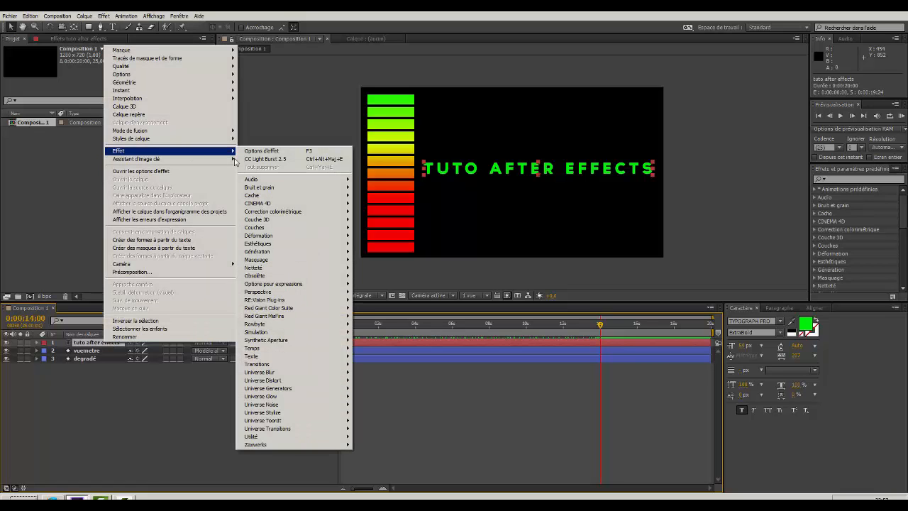
{"action": "mouse_move", "coordinate": [259, 251]}
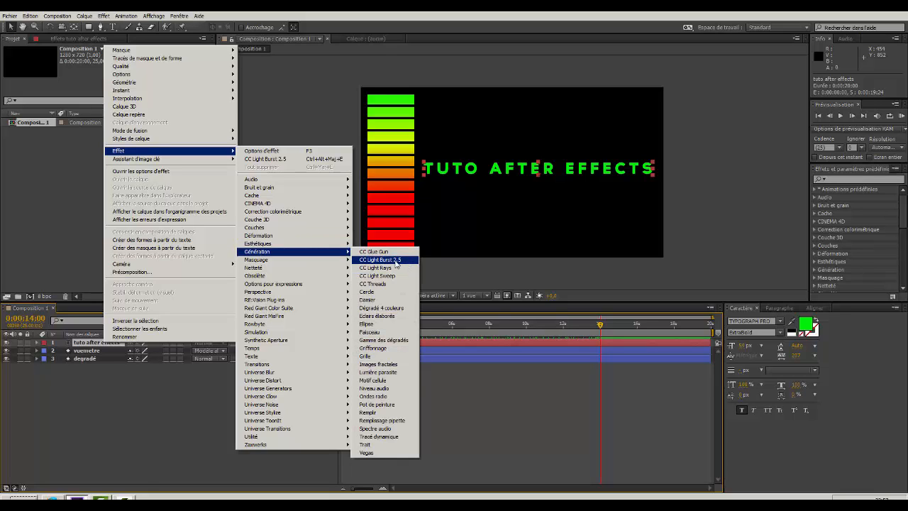
{"action": "left_click", "coordinate": [381, 260]}
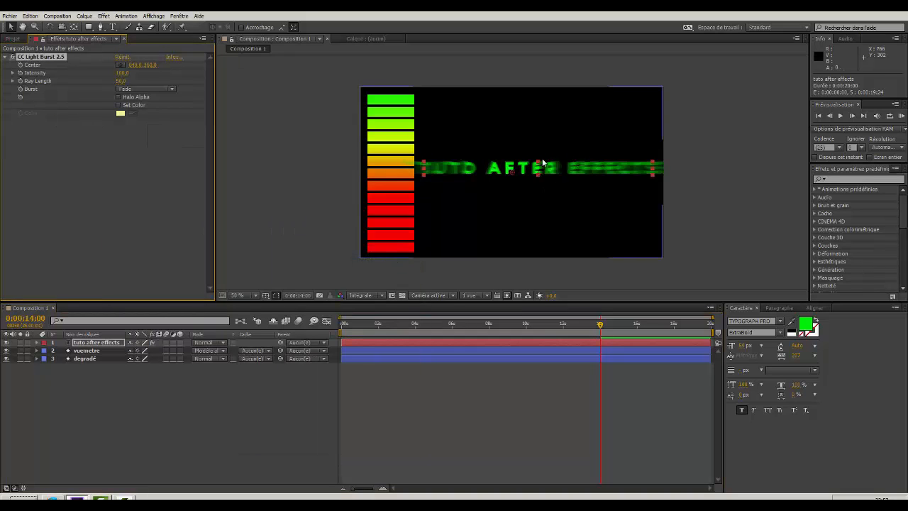
Reveal the title's CC Light Burst 2.5 properties in the timeline and set Ray Length to 0.
{"action": "left_click", "coordinate": [36, 343]}
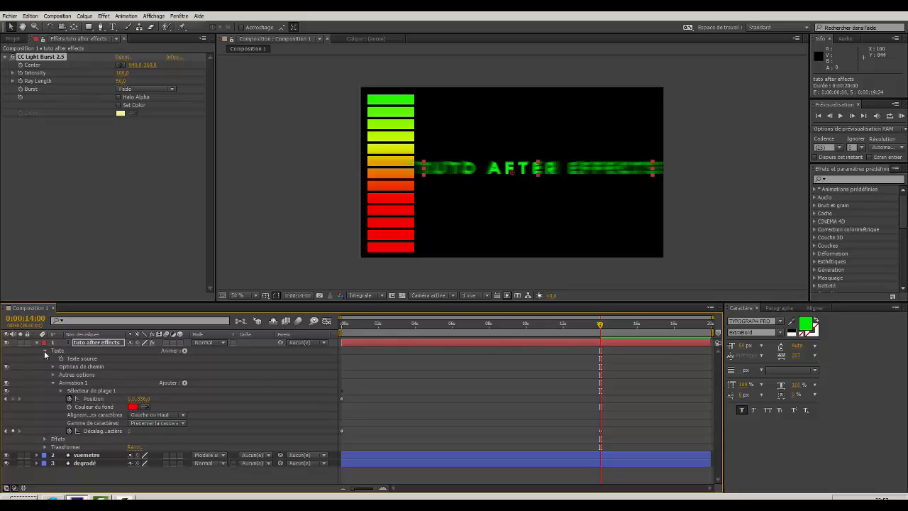
{"action": "left_click", "coordinate": [44, 350]}
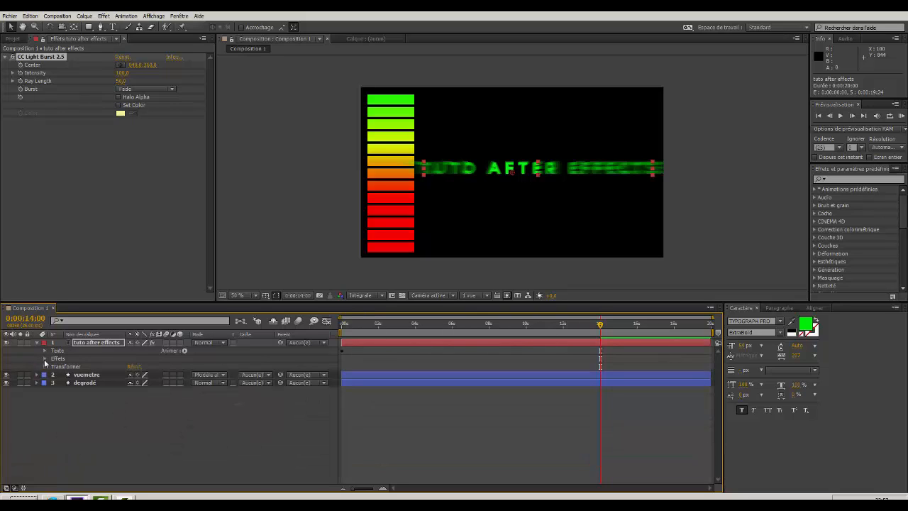
{"action": "left_click", "coordinate": [44, 359]}
{"action": "left_click", "coordinate": [53, 366]}
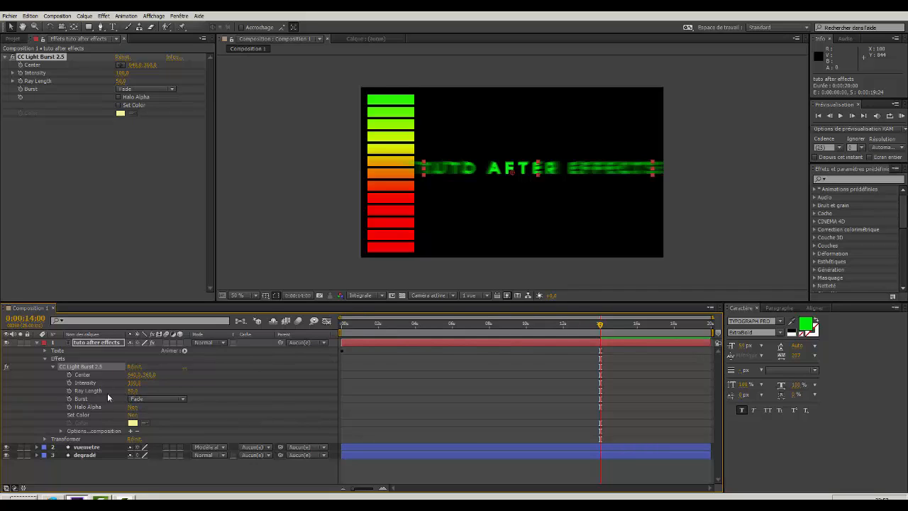
{"action": "mouse_move", "coordinate": [131, 392]}
{"action": "left_mouse_down"}
{"action": "mouse_move", "coordinate": [205, 395]}
{"action": "mouse_move", "coordinate": [134, 396]}
{"action": "left_mouse_up"}
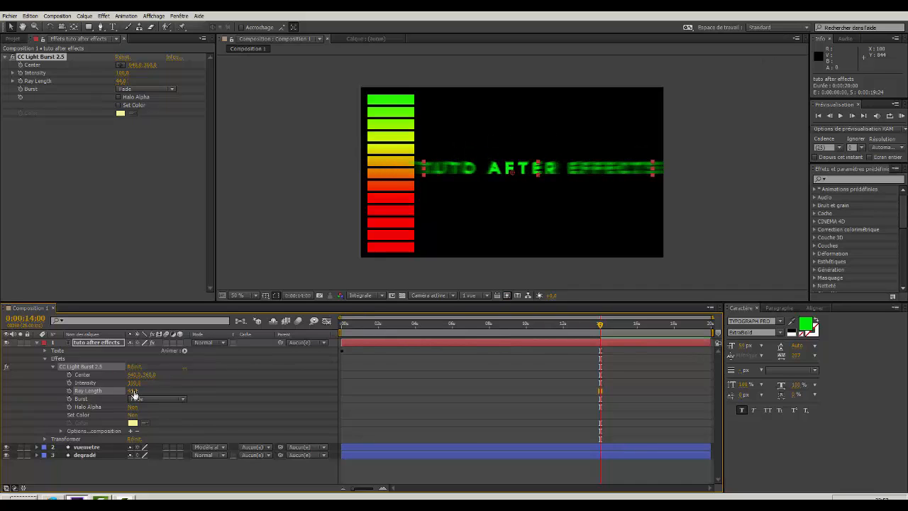
{"action": "left_click", "coordinate": [133, 391]}
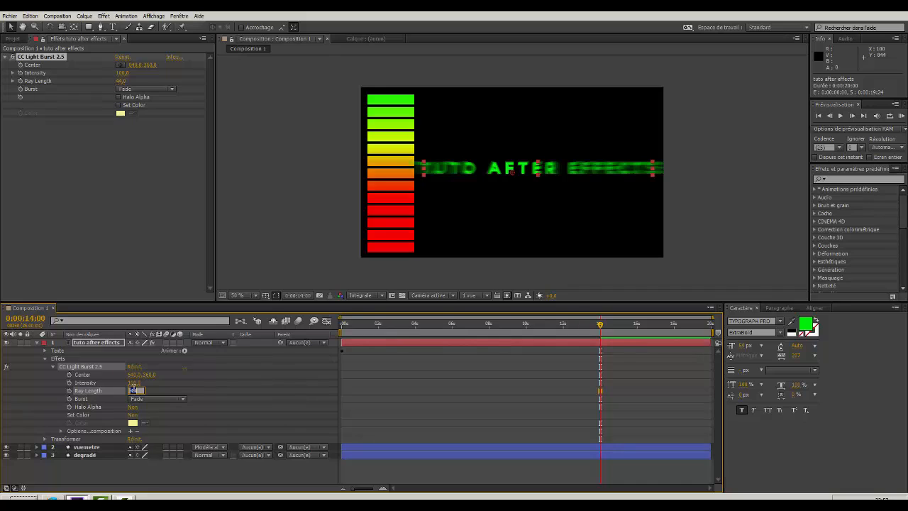
{"action": "type", "text": "0"}
{"action": "key", "text": "Return"}
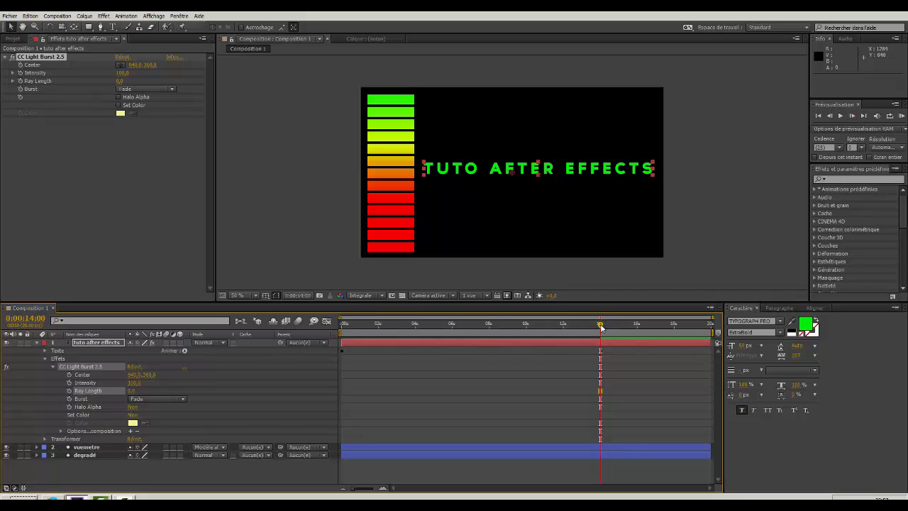
Enable keyframing for the burst's Ray Length and place its keyframe at 0:00:14:03.
{"action": "left_click_drag", "start_coordinate": [601, 326], "coordinate": [608, 327]}
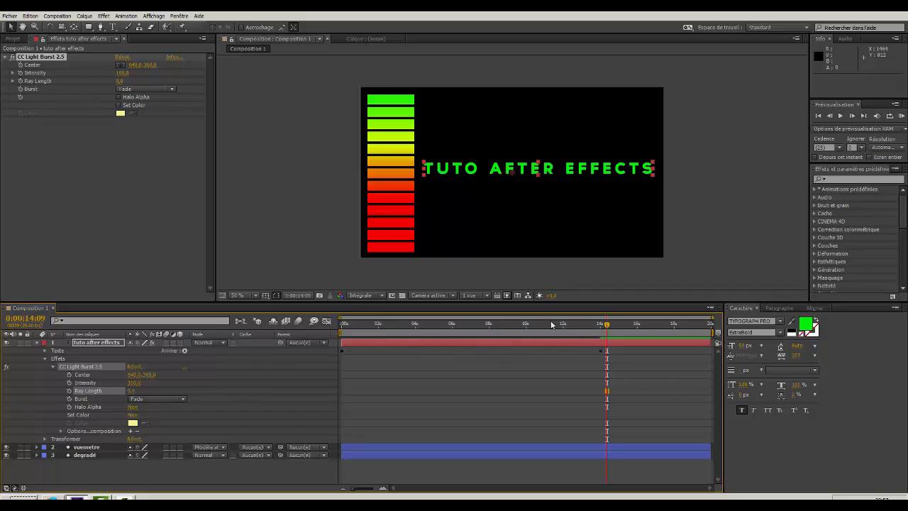
{"action": "left_click", "coordinate": [69, 390]}
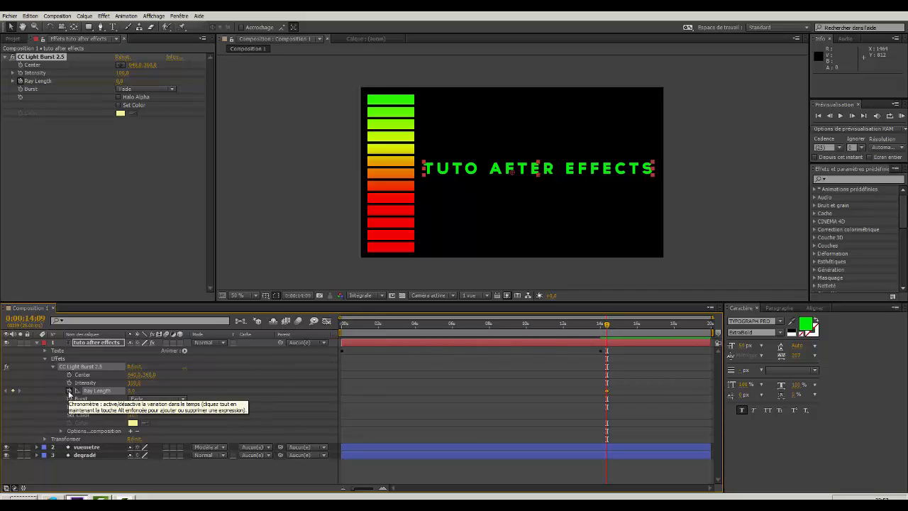
{"action": "left_click", "coordinate": [608, 392]}
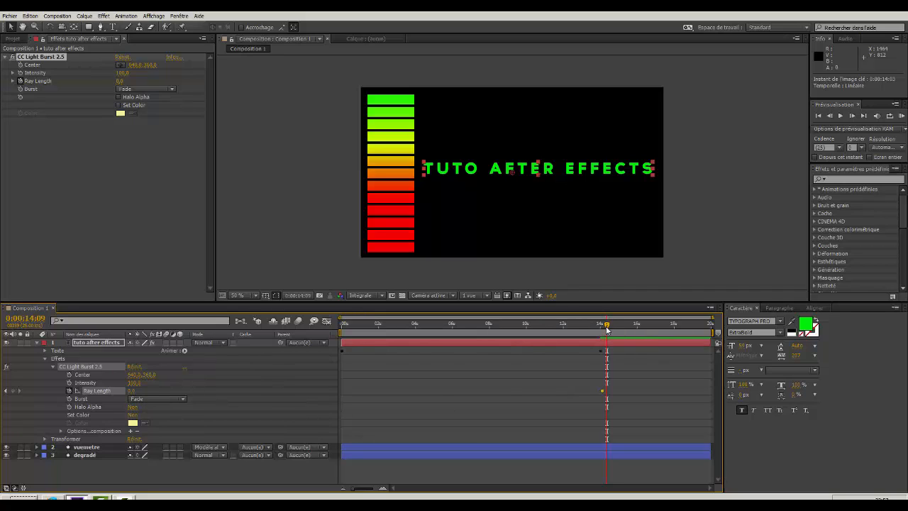
Set Ray Length to about 158 at 0:00:14:16 and the burst's Center to 640, 344.
{"action": "left_click_drag", "start_coordinate": [608, 326], "coordinate": [613, 327]}
{"action": "left_click_drag", "start_coordinate": [131, 390], "coordinate": [255, 407]}
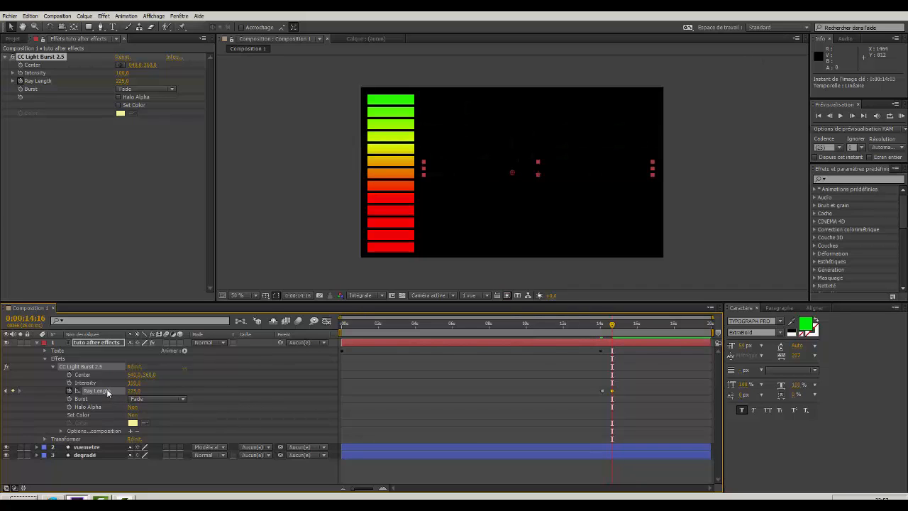
{"action": "mouse_move", "coordinate": [134, 391]}
{"action": "left_mouse_down"}
{"action": "mouse_move", "coordinate": [124, 394]}
{"action": "mouse_move", "coordinate": [132, 391]}
{"action": "left_mouse_up"}
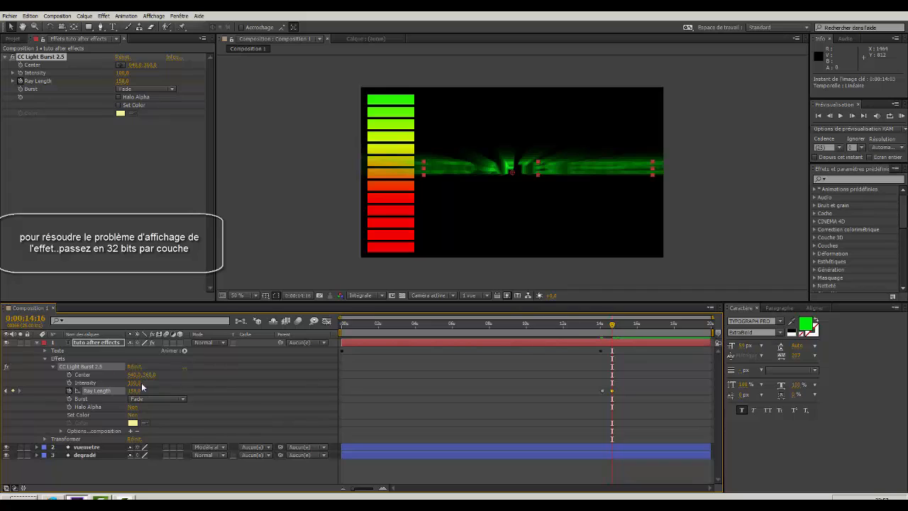
{"action": "left_click_drag", "start_coordinate": [146, 375], "coordinate": [137, 376]}
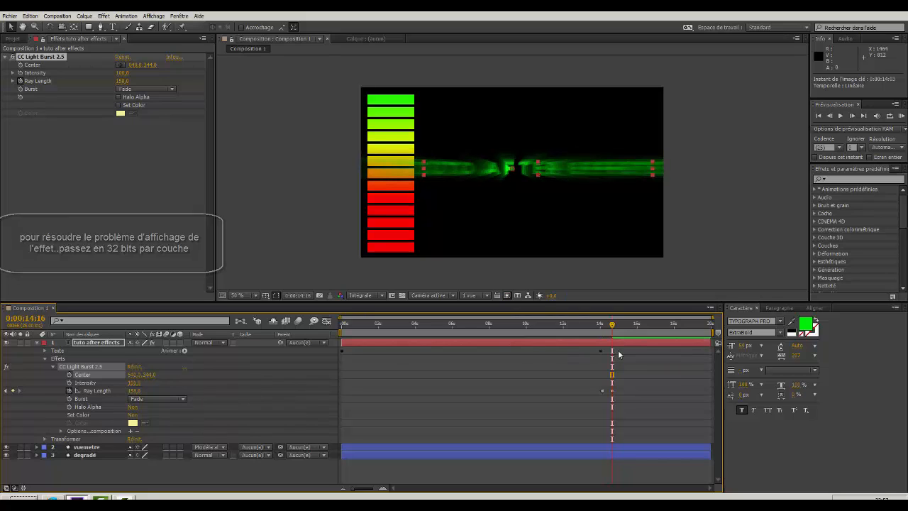
Keyframe Intensity at 0:00:14:23, raise it to about 3450 at 0:00:15:10, and set Ray Length to about 190 there.
{"action": "mouse_move", "coordinate": [616, 328]}
{"action": "left_mouse_down"}
{"action": "mouse_move", "coordinate": [588, 328]}
{"action": "mouse_move", "coordinate": [619, 325]}
{"action": "left_mouse_up"}
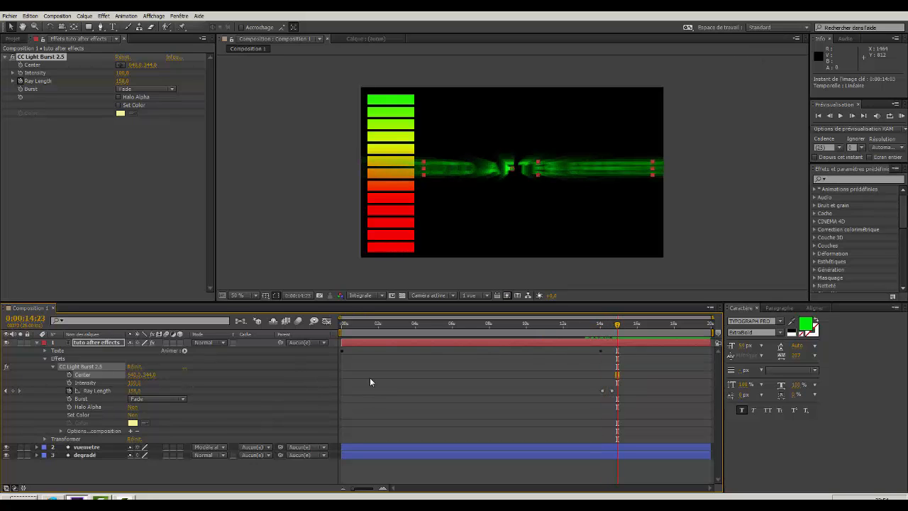
{"action": "left_click", "coordinate": [69, 383]}
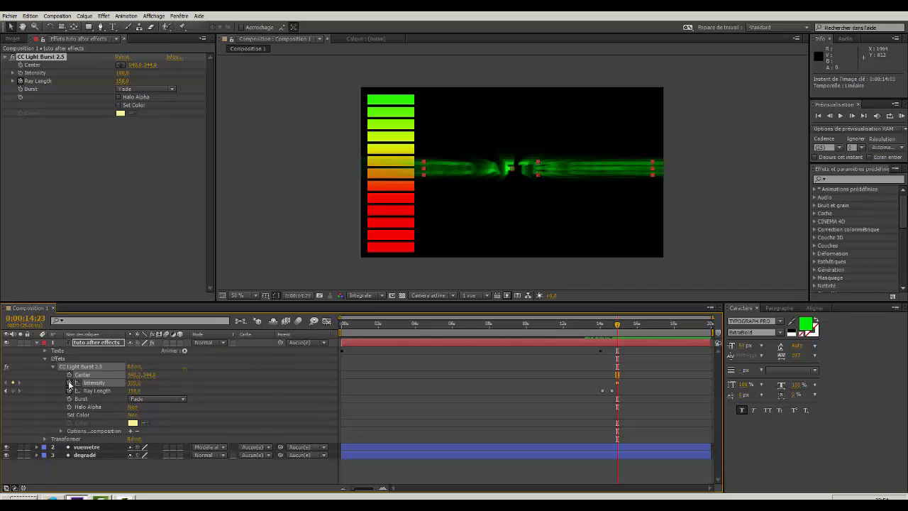
{"action": "left_click_drag", "start_coordinate": [620, 326], "coordinate": [627, 327]}
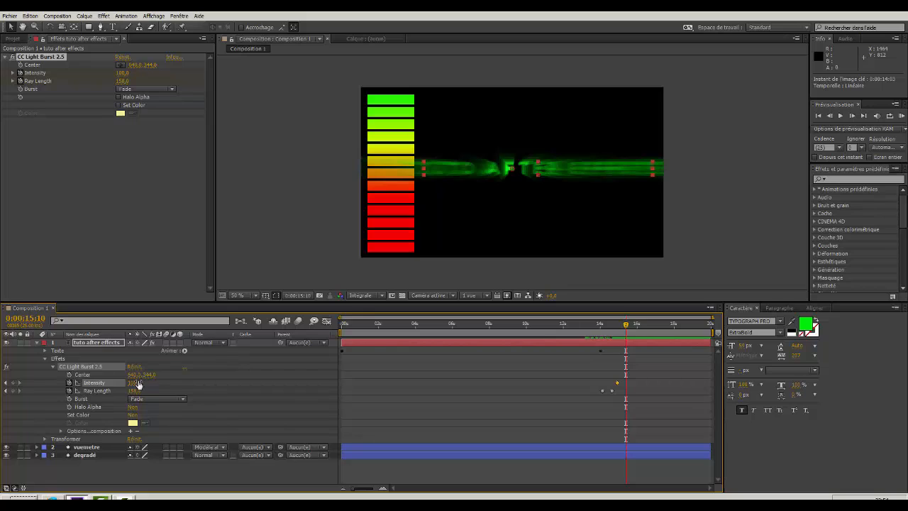
{"action": "left_click_drag", "start_coordinate": [134, 384], "coordinate": [219, 383]}
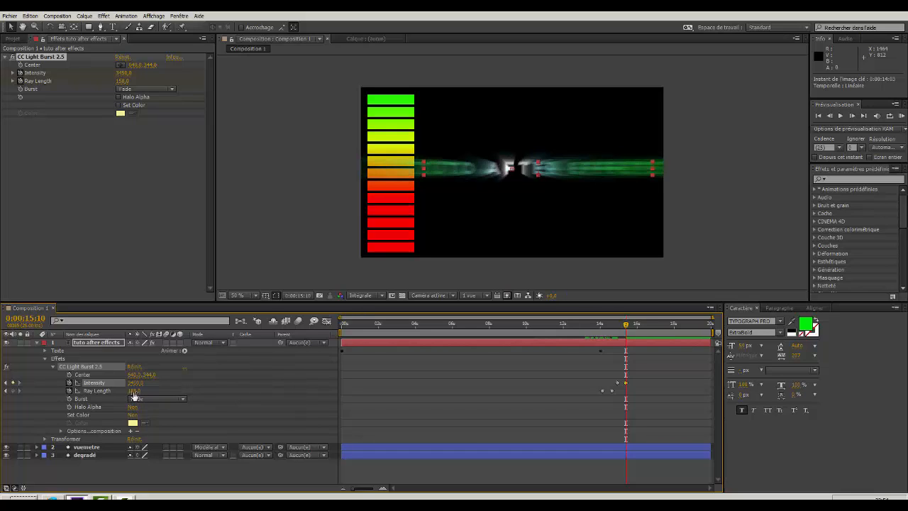
{"action": "left_click_drag", "start_coordinate": [133, 396], "coordinate": [154, 392]}
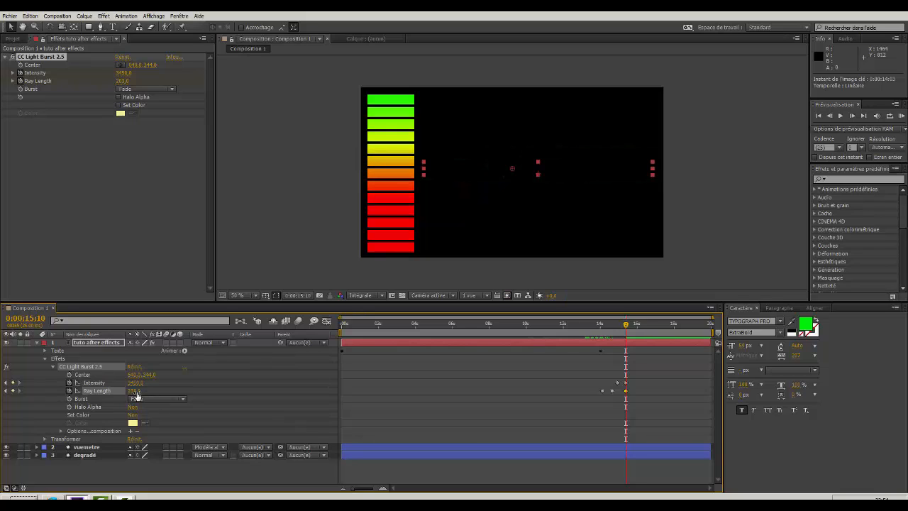
{"action": "left_click_drag", "start_coordinate": [131, 392], "coordinate": [128, 393]}
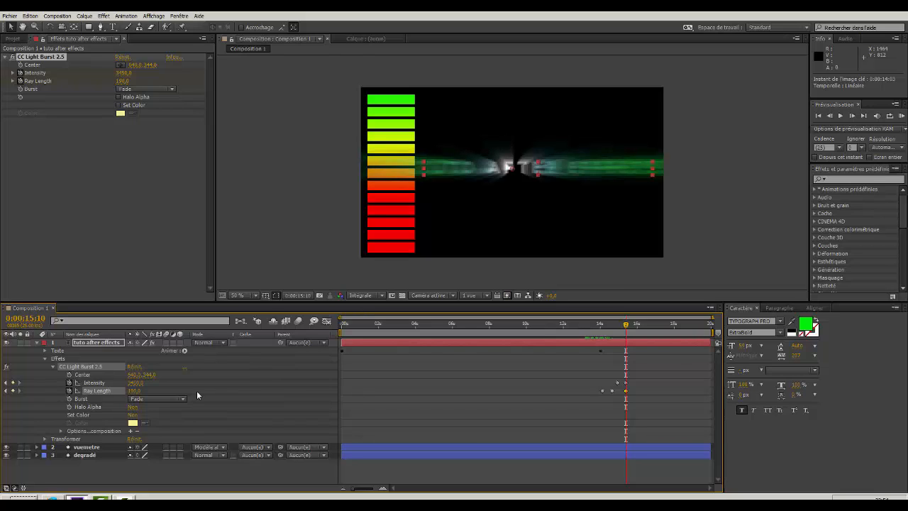
Keyframe the burst's Center, moving that keyframe to 0:00:14:24, and set Center to 640, 442 at 0:00:15:10.
{"action": "left_click", "coordinate": [47, 362]}
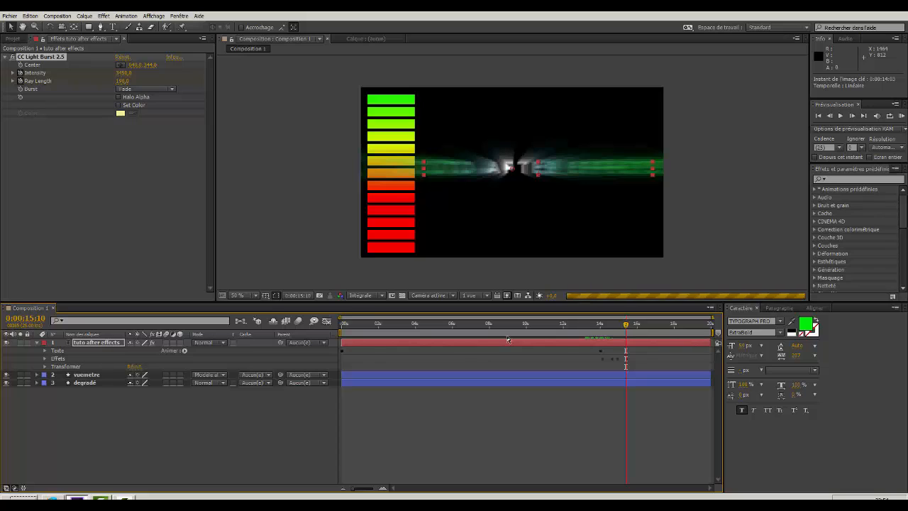
{"action": "left_click", "coordinate": [44, 367]}
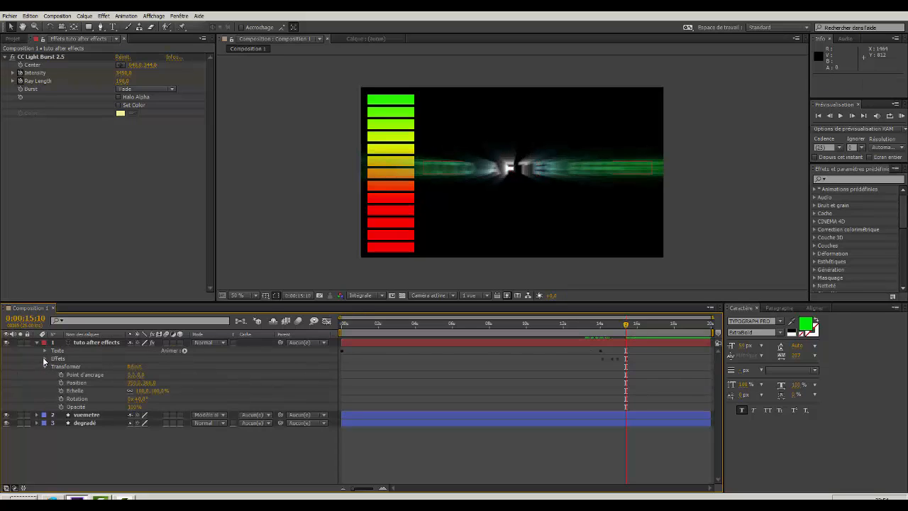
{"action": "left_click", "coordinate": [44, 358]}
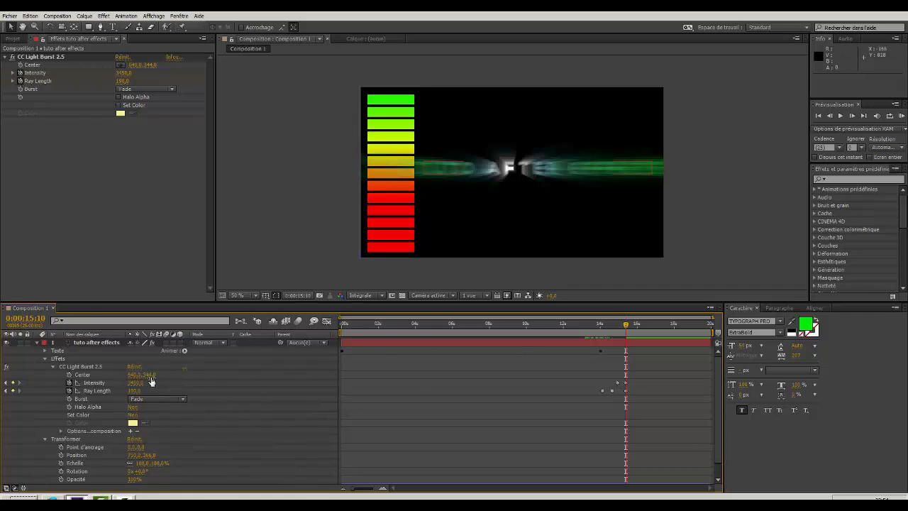
{"action": "left_click", "coordinate": [69, 374]}
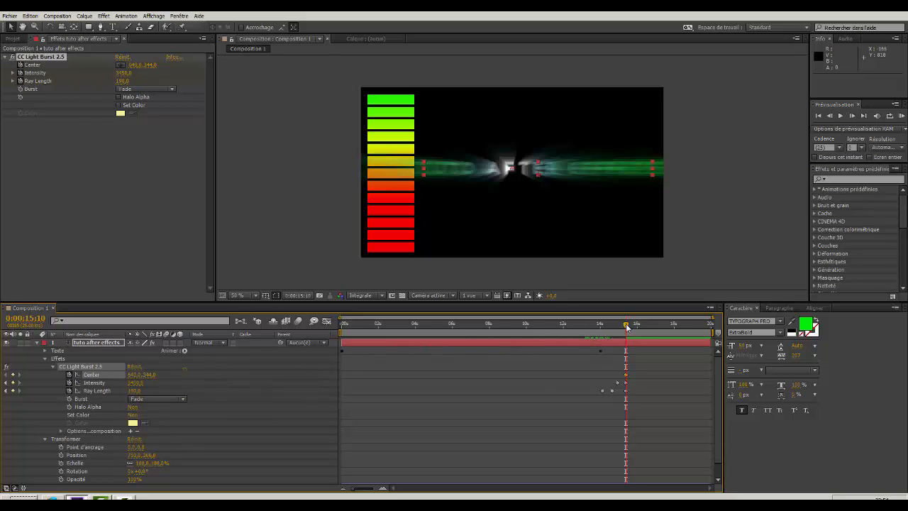
{"action": "left_click_drag", "start_coordinate": [627, 376], "coordinate": [617, 378]}
{"action": "left_click_drag", "start_coordinate": [150, 378], "coordinate": [190, 378]}
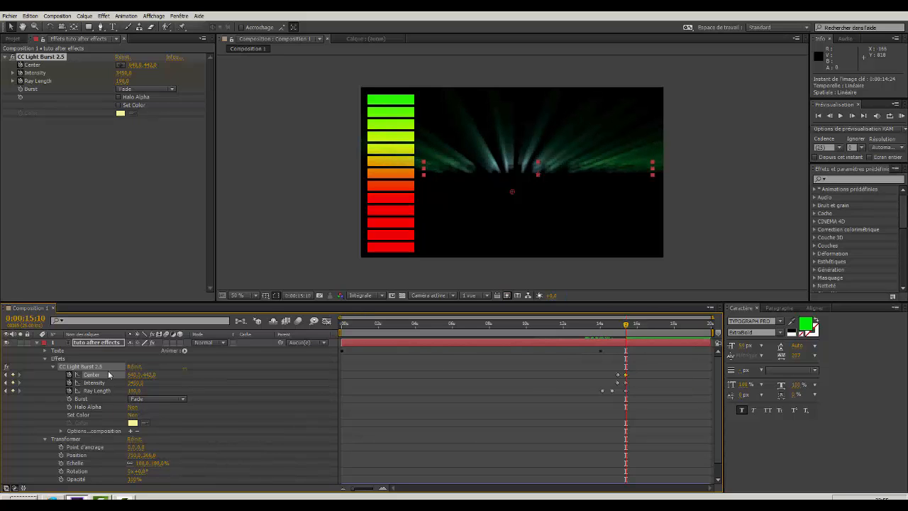
Animate the title layer's Opacité from 100% at 0:00:15:10 to 0% at 0:00:16:08.
{"action": "left_click", "coordinate": [45, 359]}
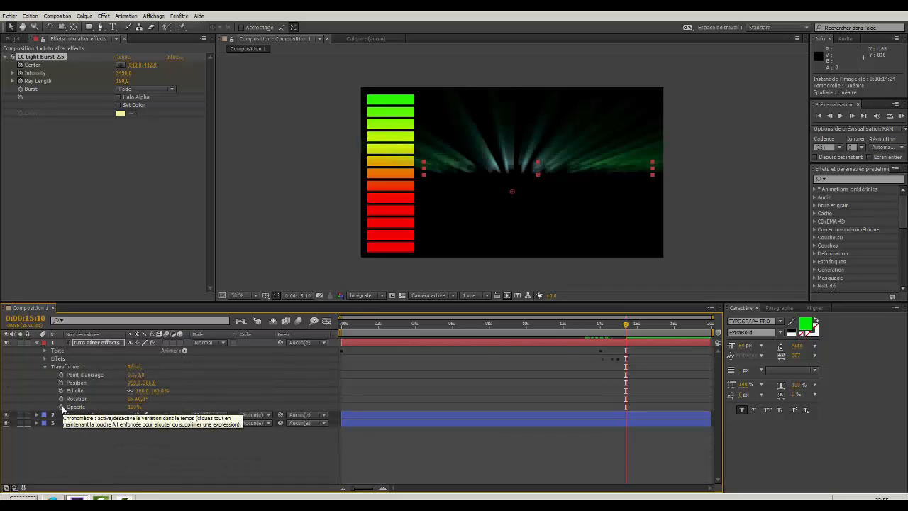
{"action": "left_click", "coordinate": [61, 408]}
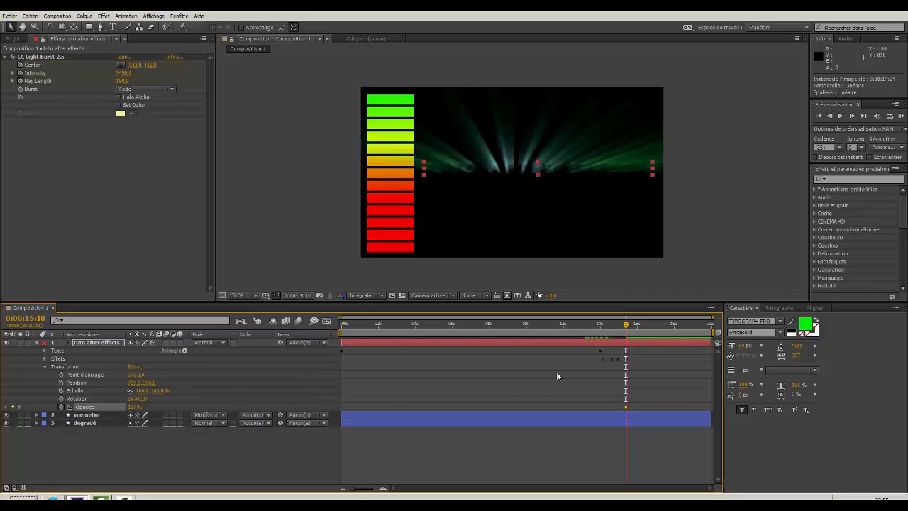
{"action": "left_click_drag", "start_coordinate": [627, 327], "coordinate": [643, 325]}
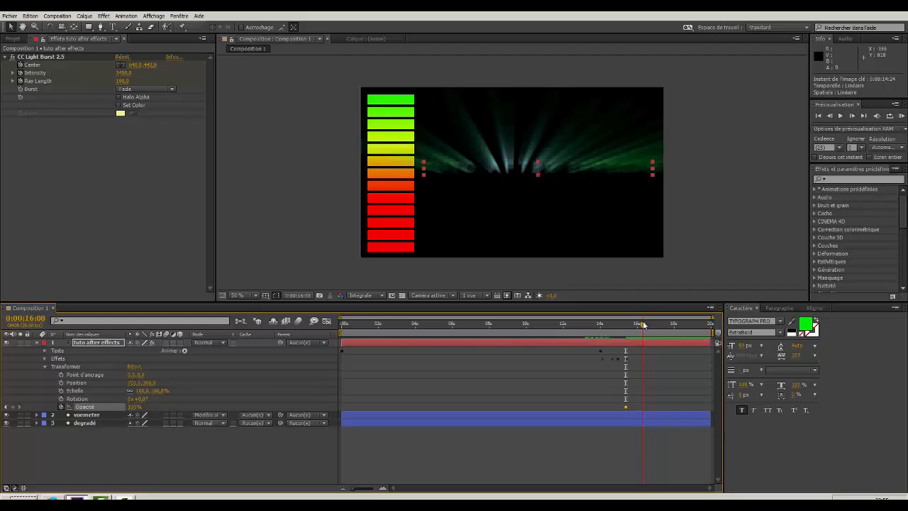
{"action": "left_click_drag", "start_coordinate": [134, 411], "coordinate": [41, 408]}
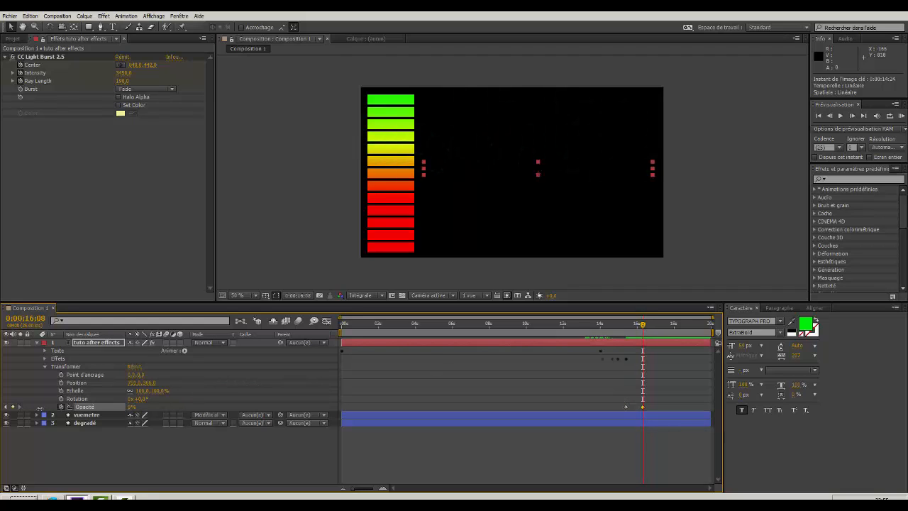
{"action": "left_click", "coordinate": [45, 366]}
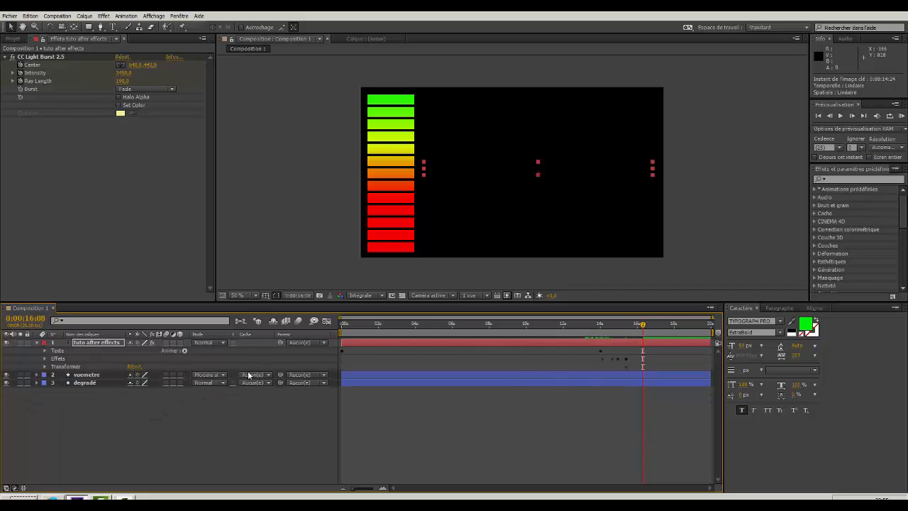
{"action": "left_click", "coordinate": [45, 366]}
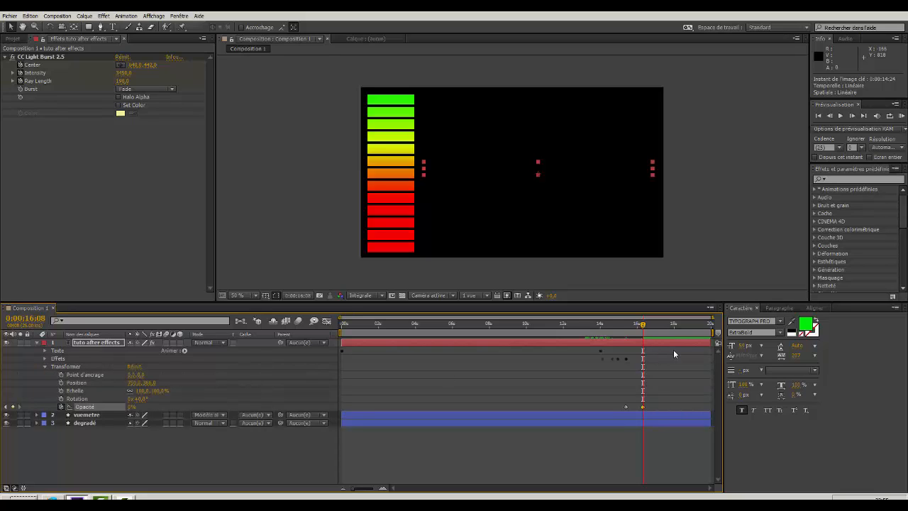
Keyframe the vuemetre repeater's Copies at its existing value at 0:00:16:01 and set it to 0 at 0:00:16:14.
{"action": "left_click", "coordinate": [36, 415]}
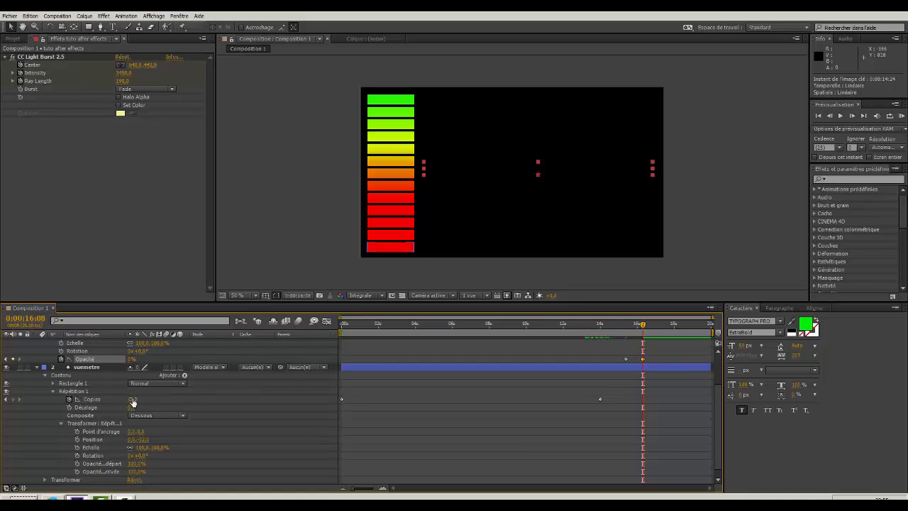
{"action": "left_click", "coordinate": [60, 423]}
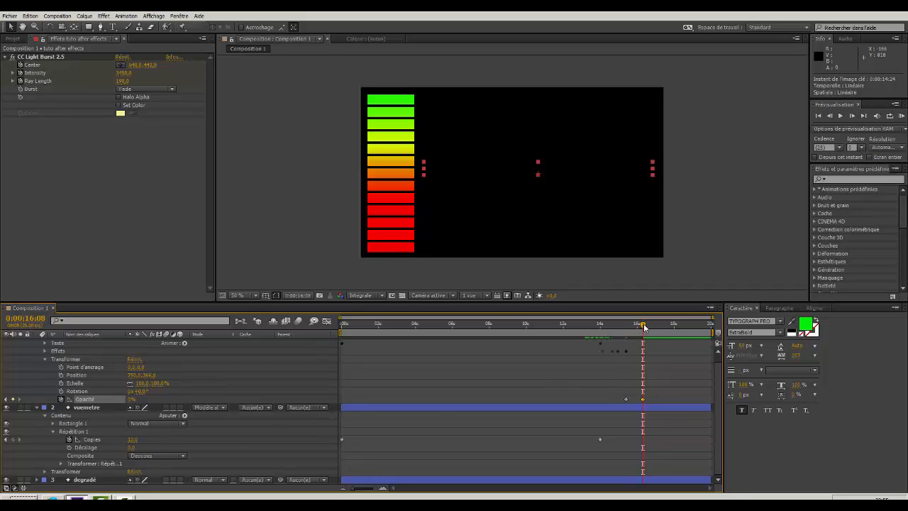
{"action": "mouse_move", "coordinate": [644, 327]}
{"action": "left_mouse_down"}
{"action": "mouse_move", "coordinate": [627, 328]}
{"action": "mouse_move", "coordinate": [639, 329]}
{"action": "left_mouse_up"}
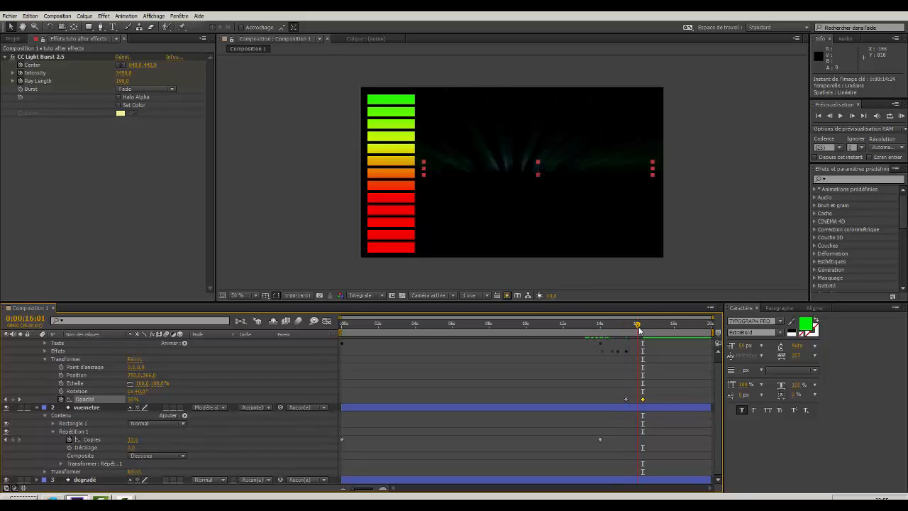
{"action": "left_click", "coordinate": [69, 440]}
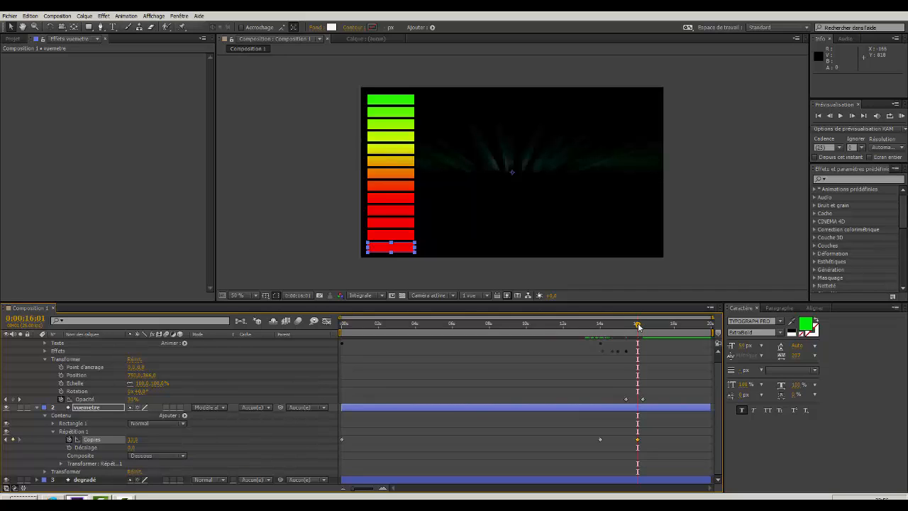
{"action": "left_click_drag", "start_coordinate": [638, 326], "coordinate": [648, 326]}
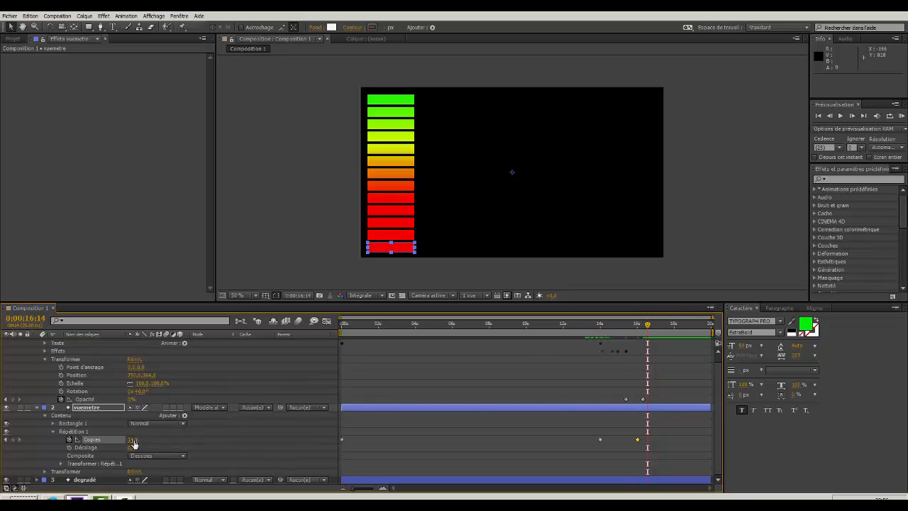
{"action": "left_click_drag", "start_coordinate": [134, 444], "coordinate": [92, 440]}
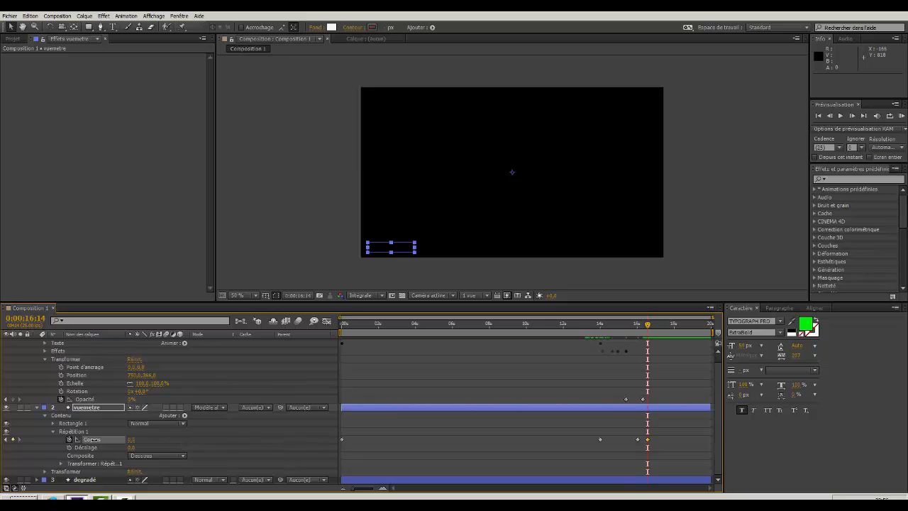
Review the meter and title animation by scrubbing through the composition from its first frame and back.
{"action": "left_click", "coordinate": [820, 116]}
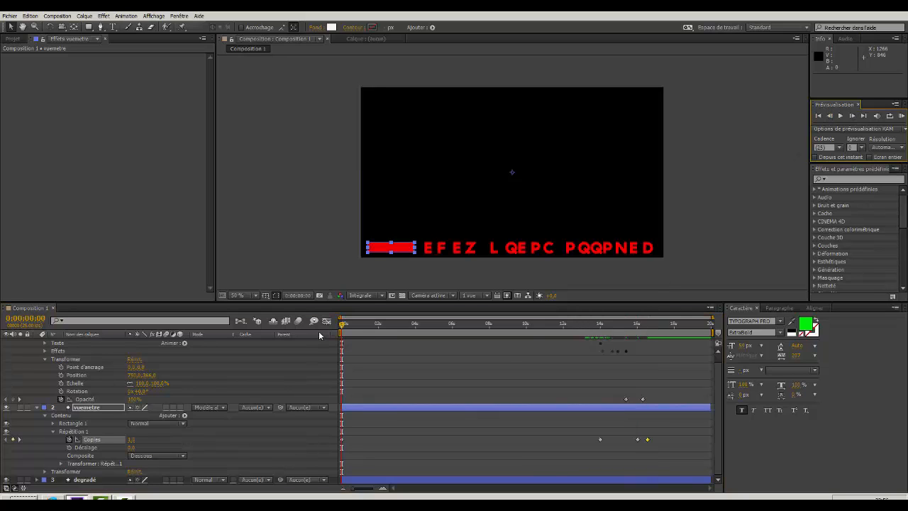
{"action": "left_click_drag", "start_coordinate": [343, 327], "coordinate": [551, 363]}
{"action": "left_click_drag", "start_coordinate": [586, 367], "coordinate": [323, 352]}
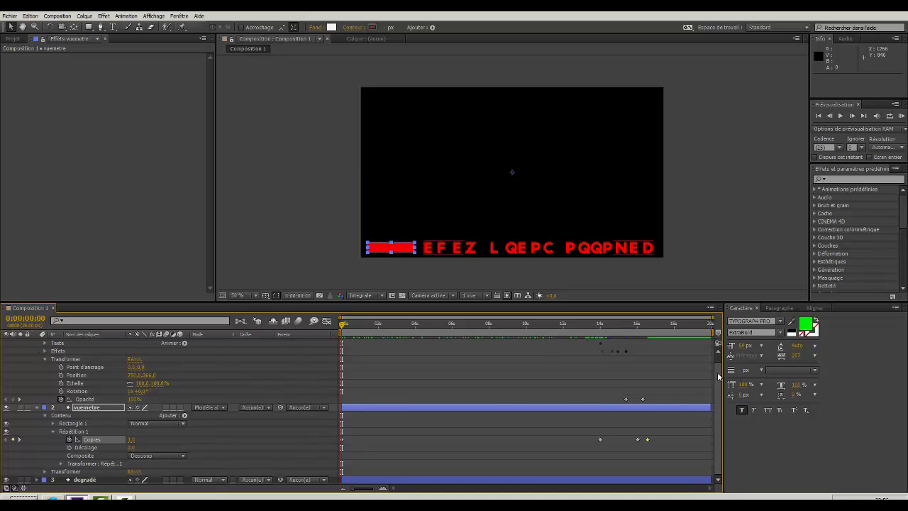
Collapse the properties of the tuto after effects and vuemetre layers in the timeline.
{"action": "scroll", "coordinate": [715, 380], "scroll_direction": "up", "scroll_amount": 1}
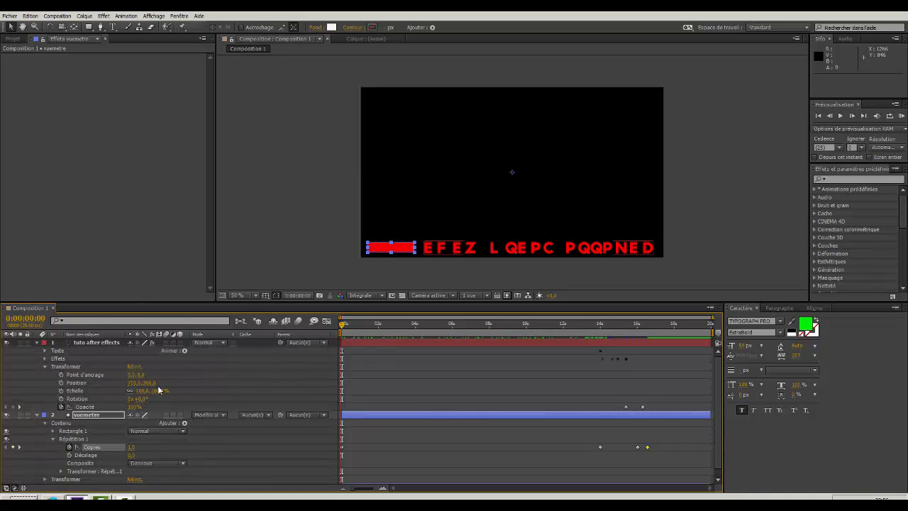
{"action": "left_click", "coordinate": [37, 343]}
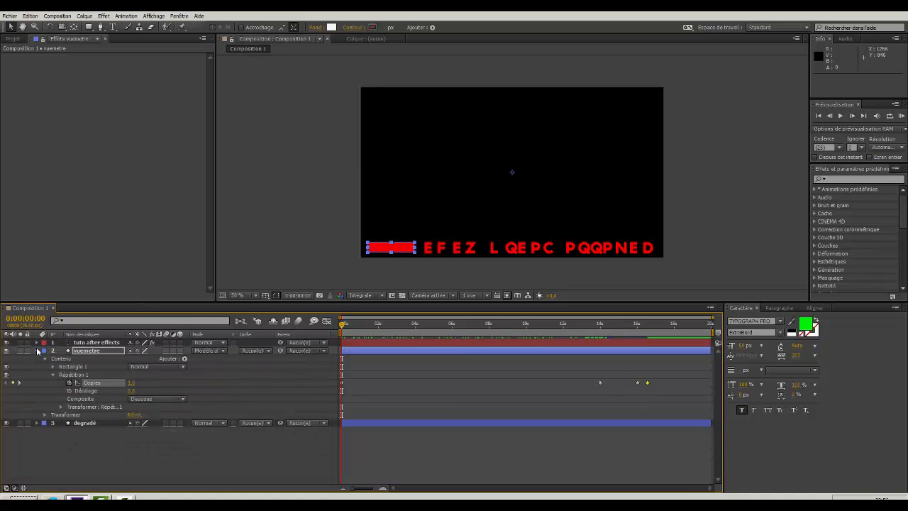
{"action": "left_click", "coordinate": [38, 350]}
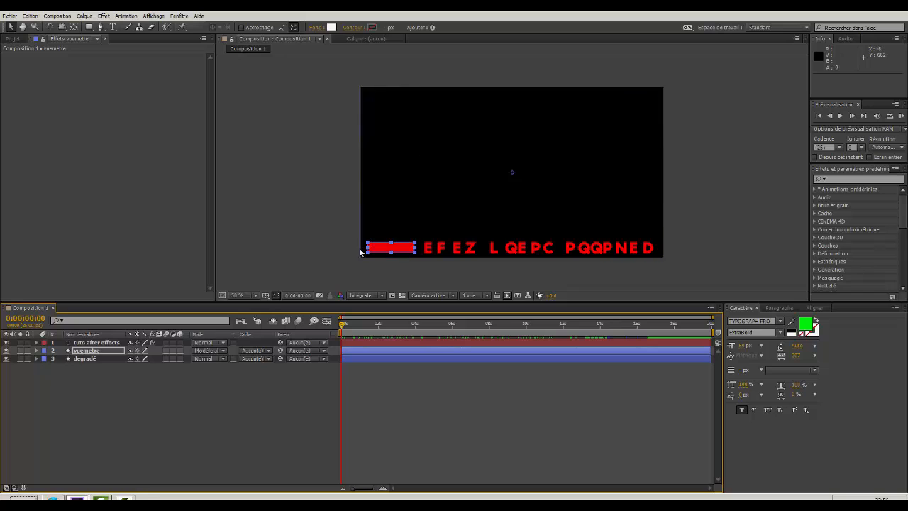